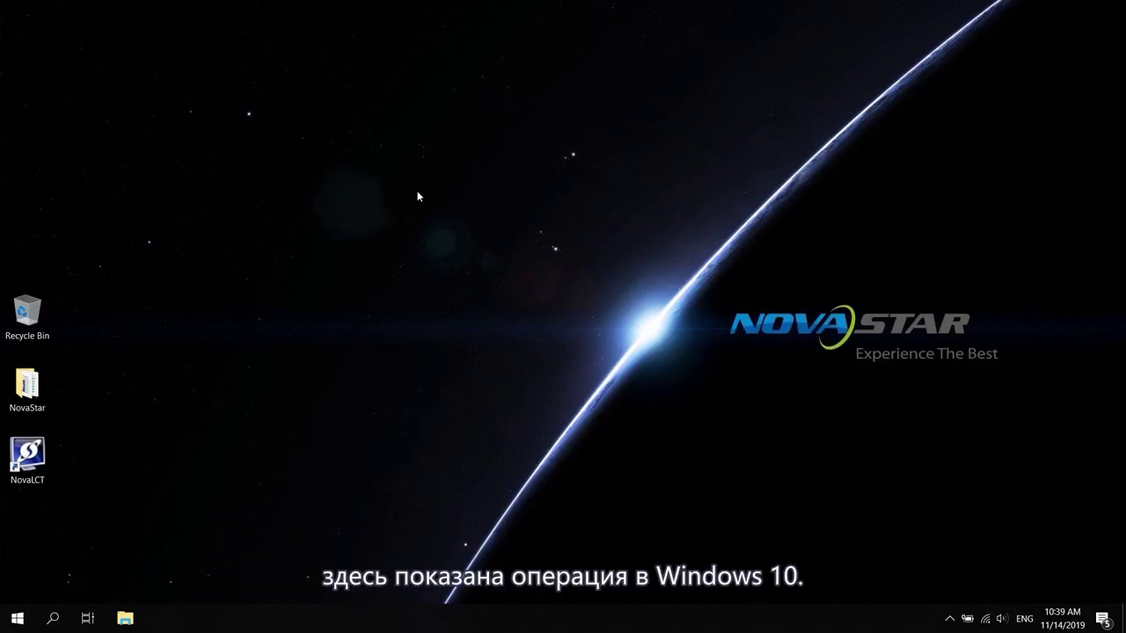
Set the Windows display scaling to 100% in Display settings.
right_click(419, 196)
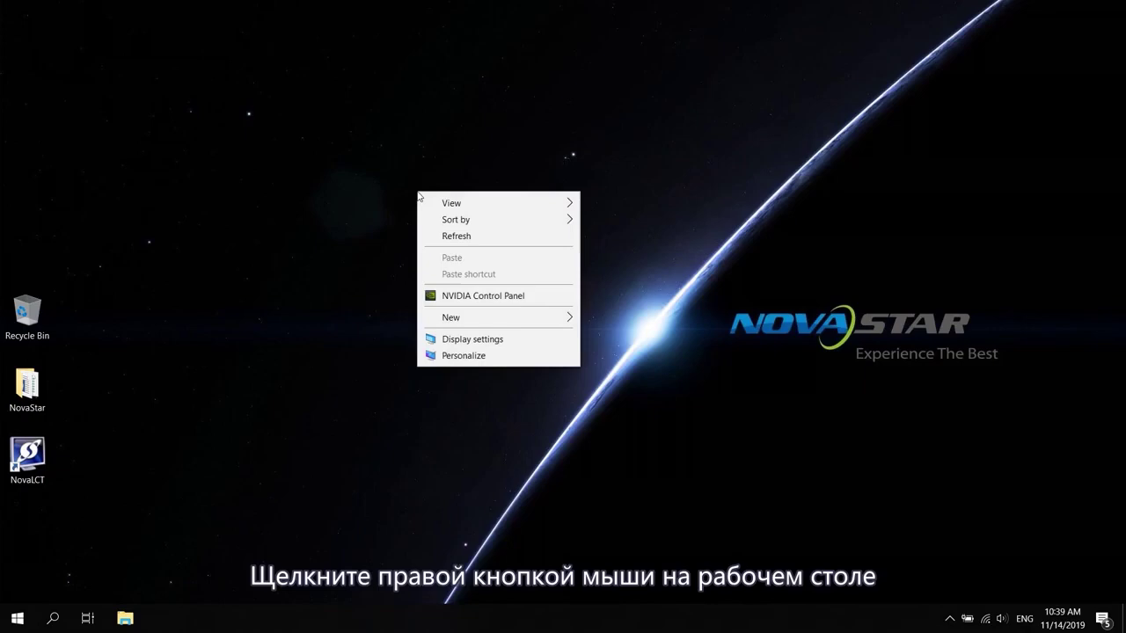
click(520, 340)
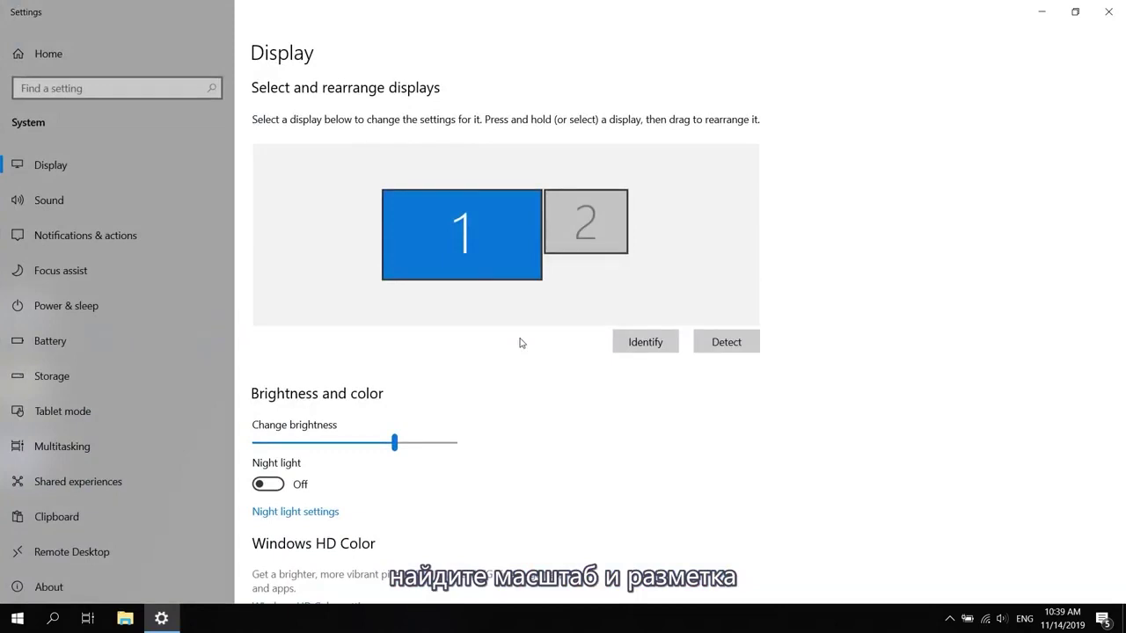
scroll(520, 343, down, 5)
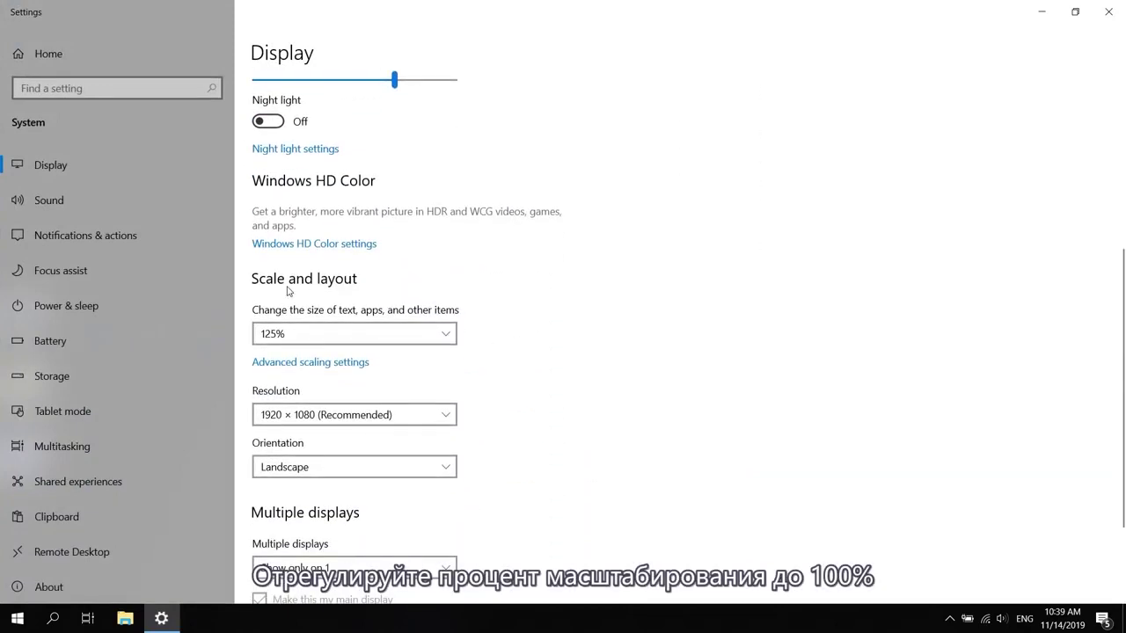
click(449, 337)
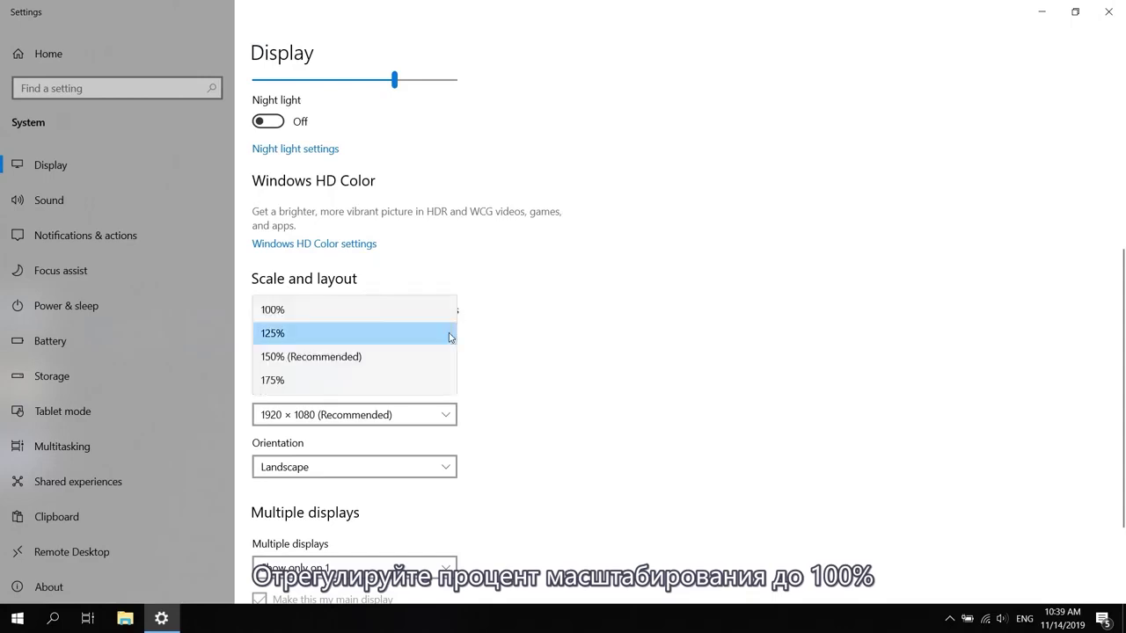
click(304, 311)
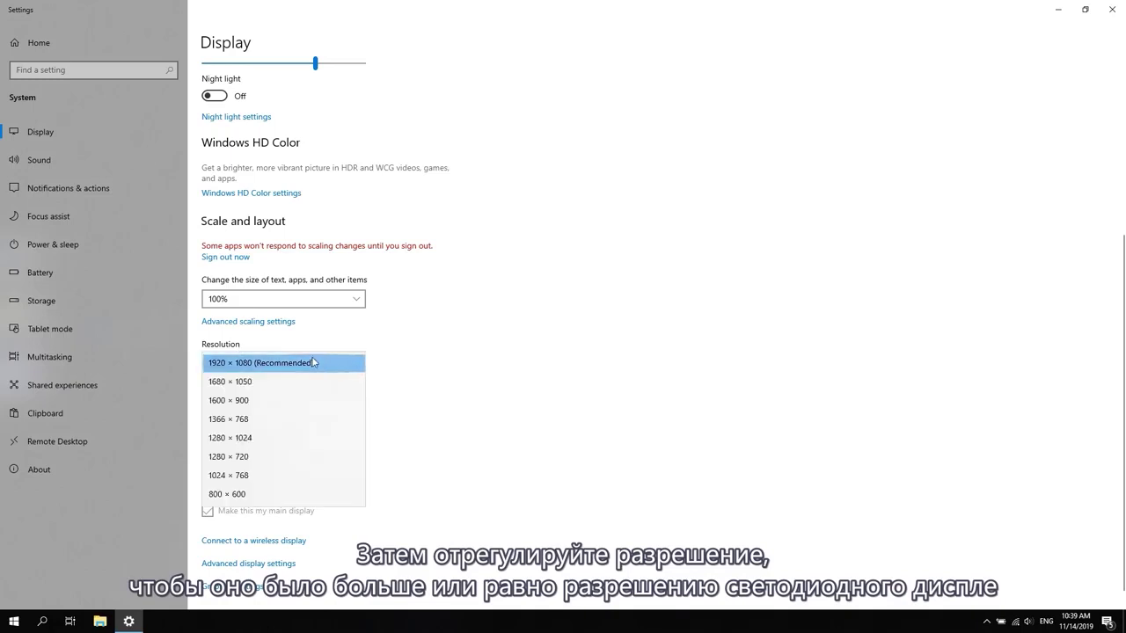
Keep 1920 × 1080 resolution, duplicate the displays, keep the changes and close Settings.
click(314, 363)
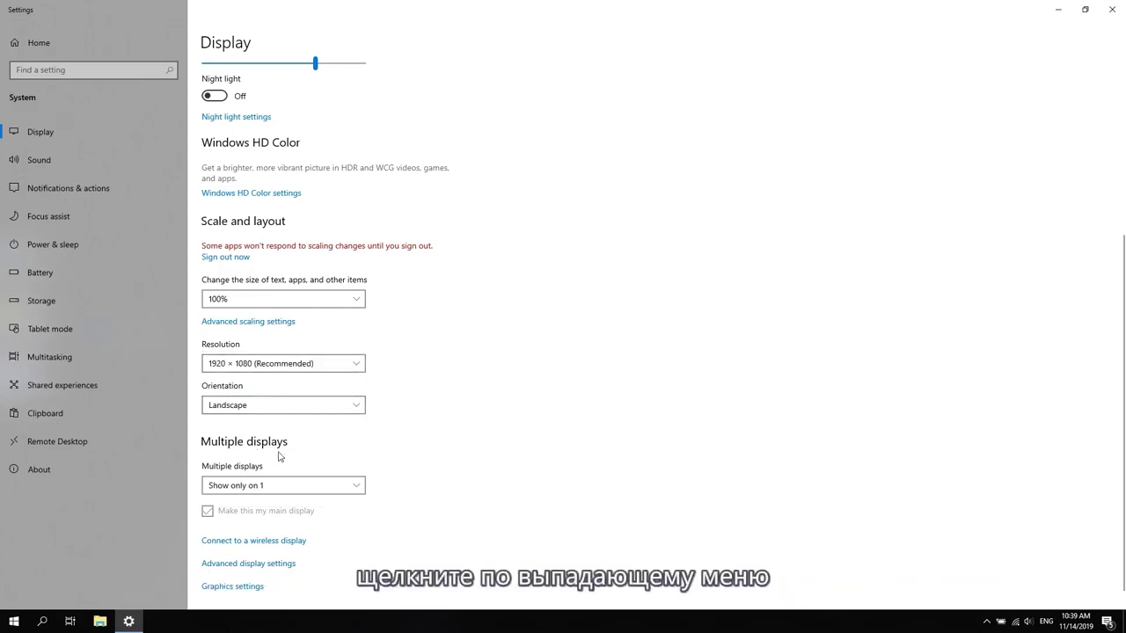
click(358, 486)
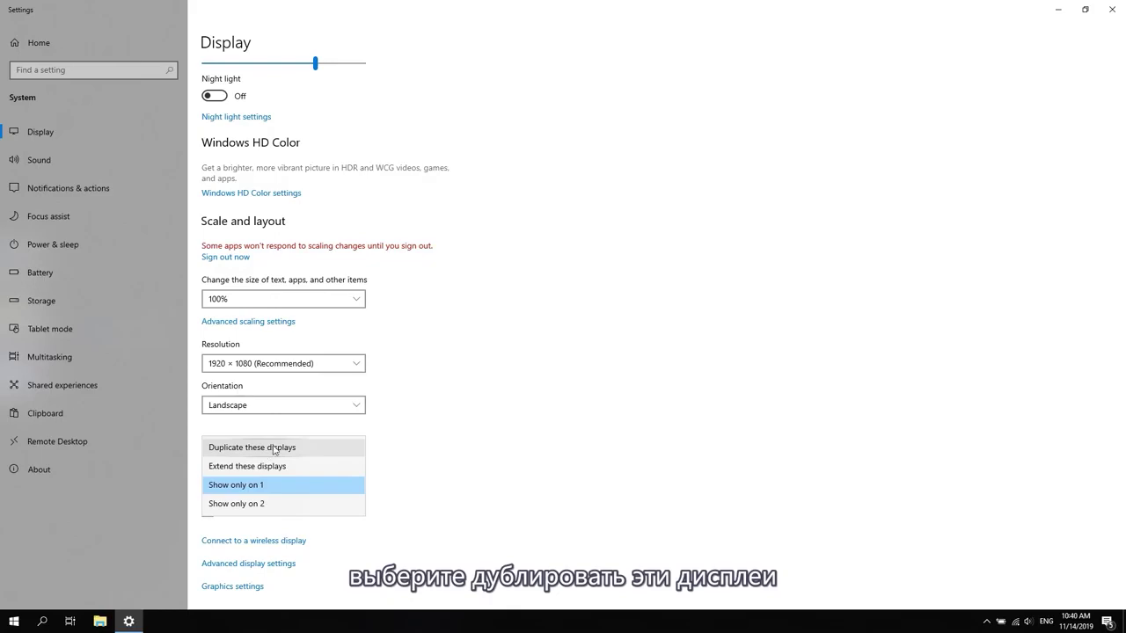
click(263, 451)
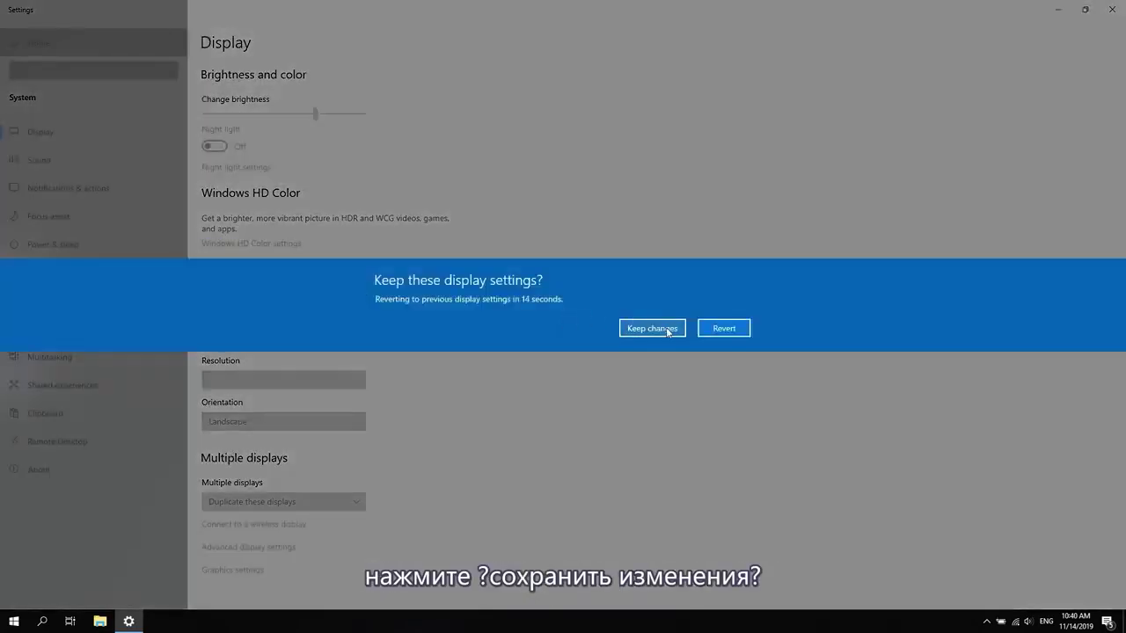
click(668, 333)
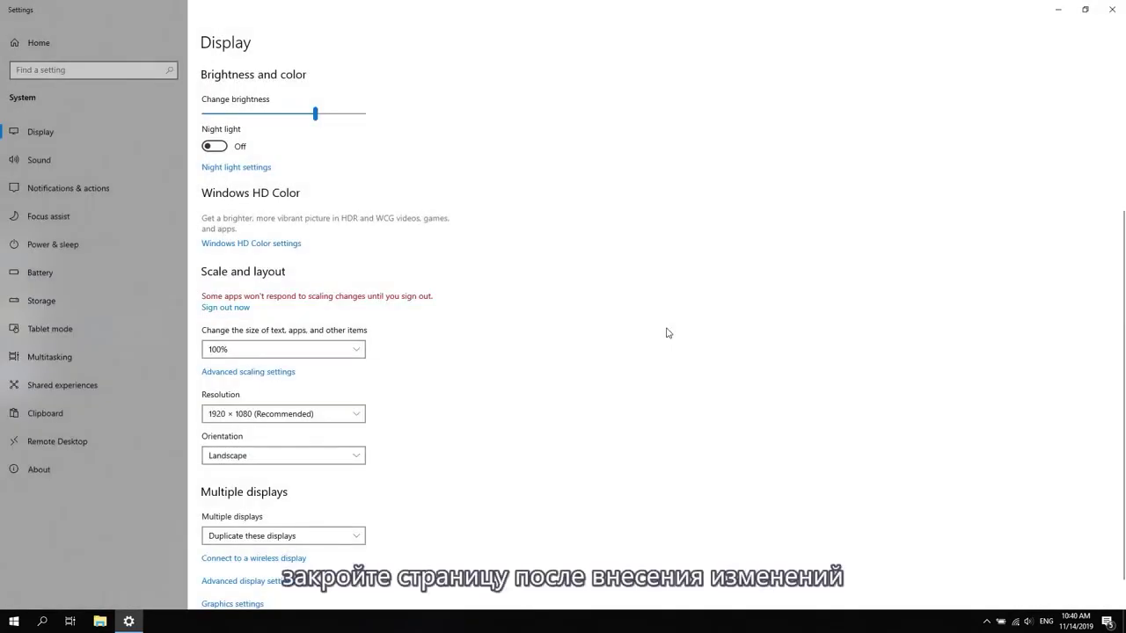
click(1106, 15)
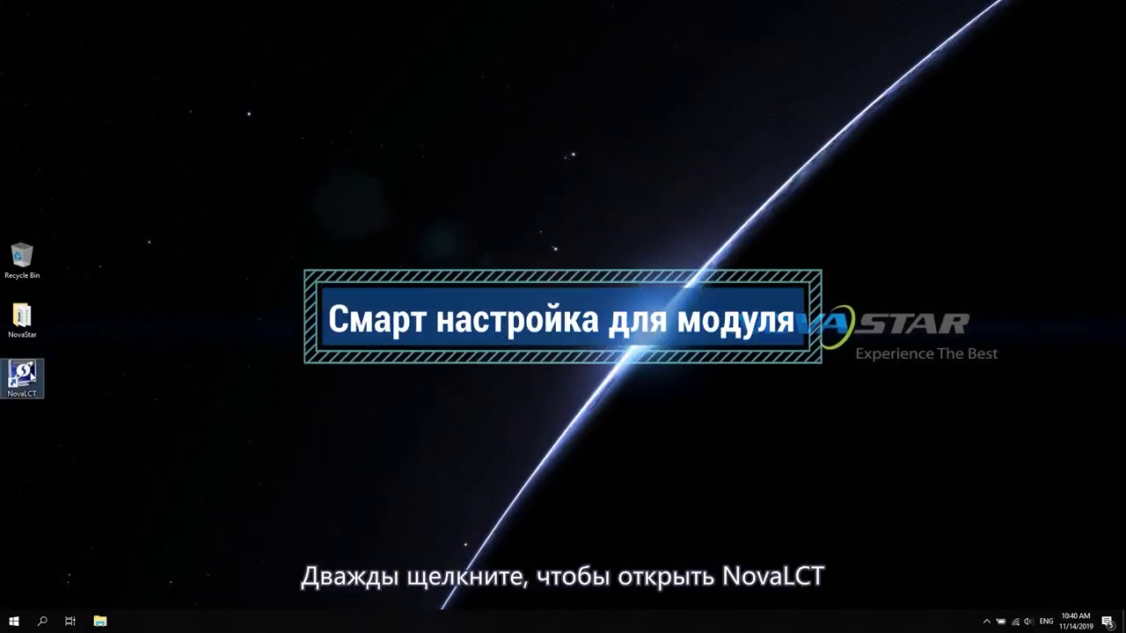
double_click(31, 376)
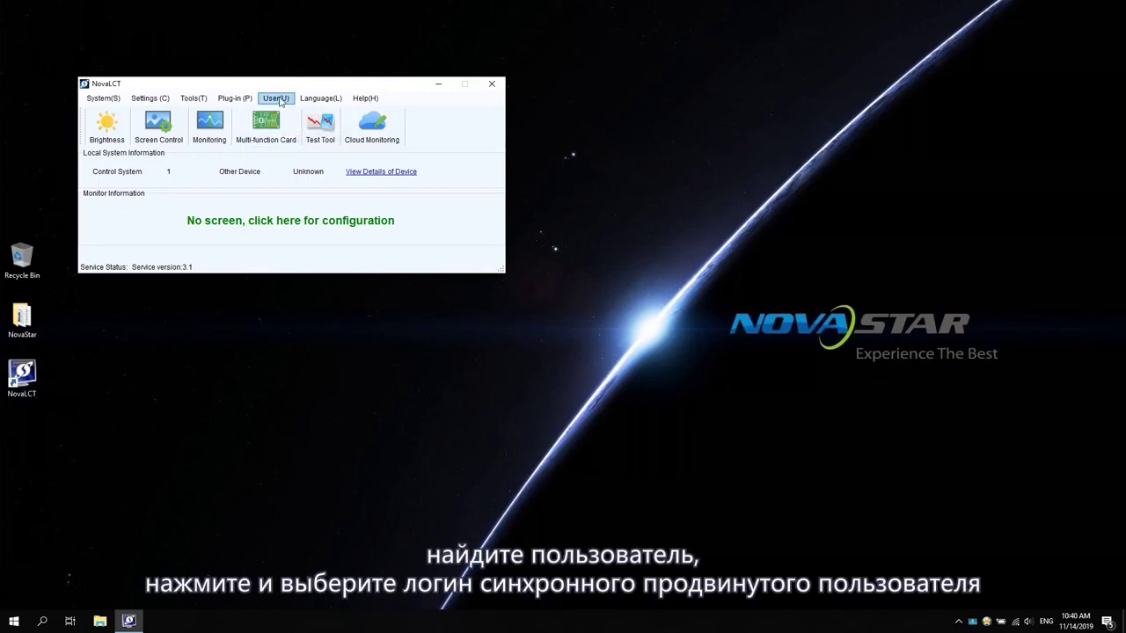
click(275, 99)
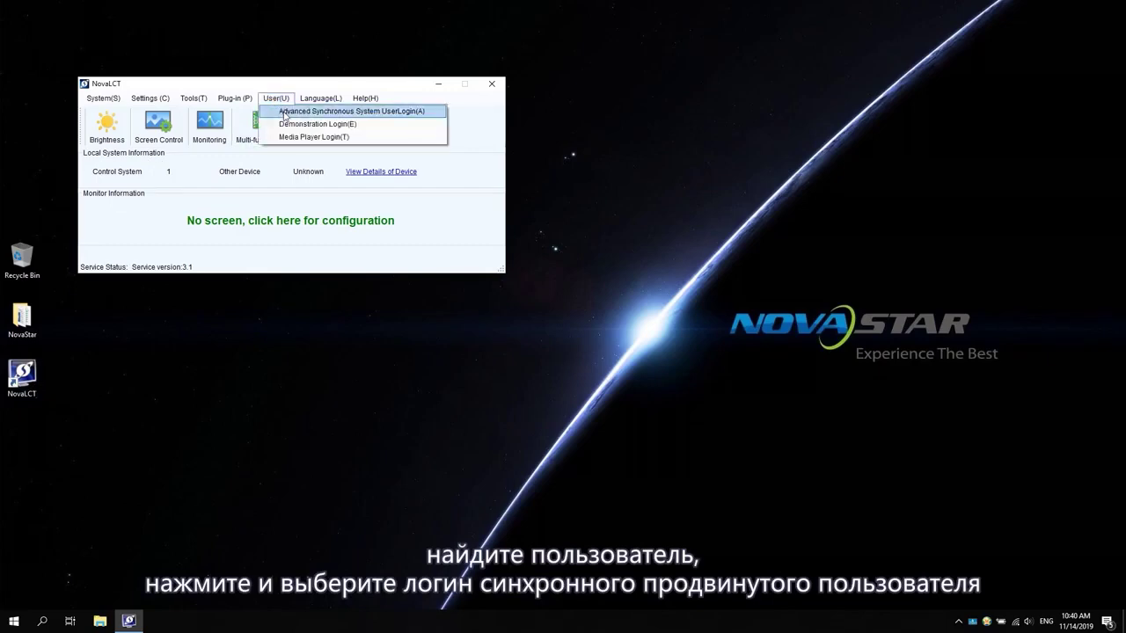
click(286, 112)
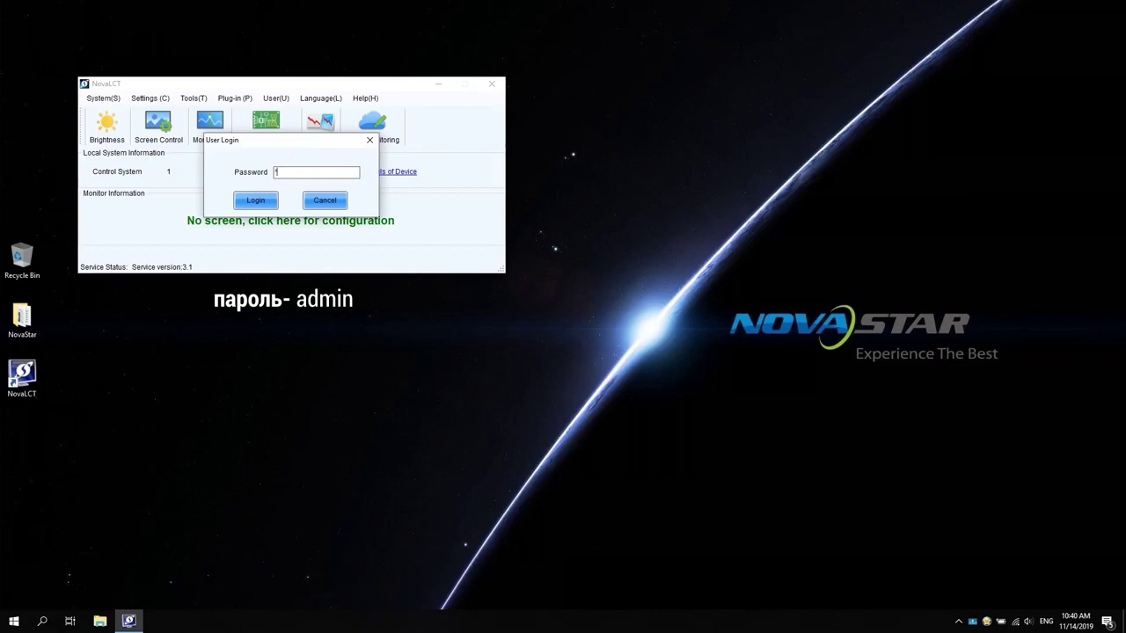
click(244, 203)
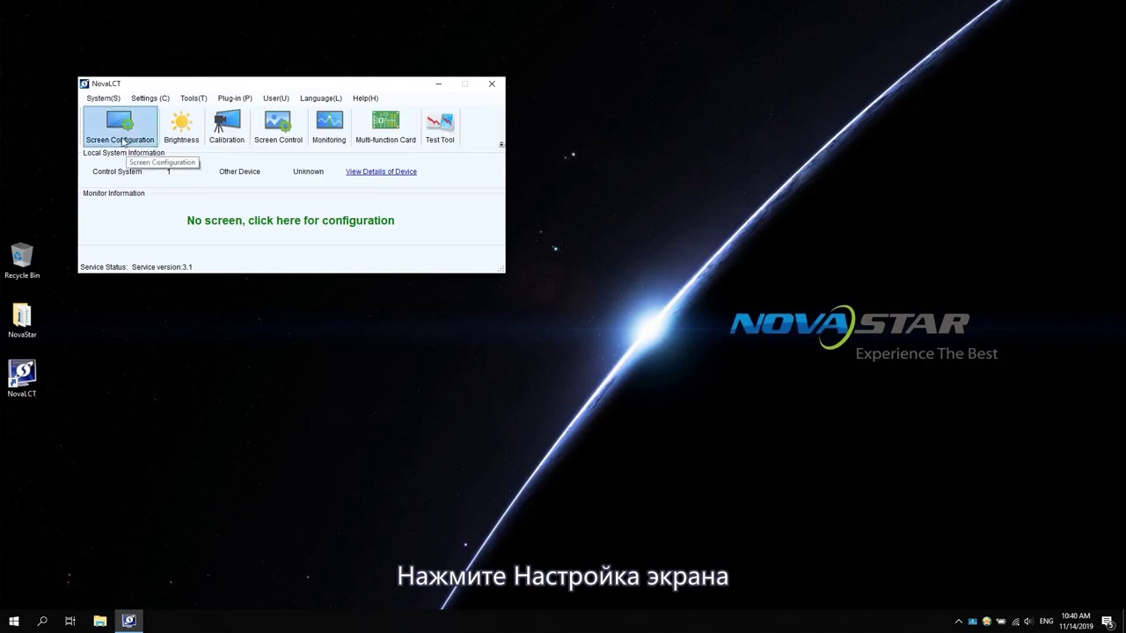
In Screen Configuration, set the sending card source resolution to 1920 x 1080 px and refresh.
click(122, 134)
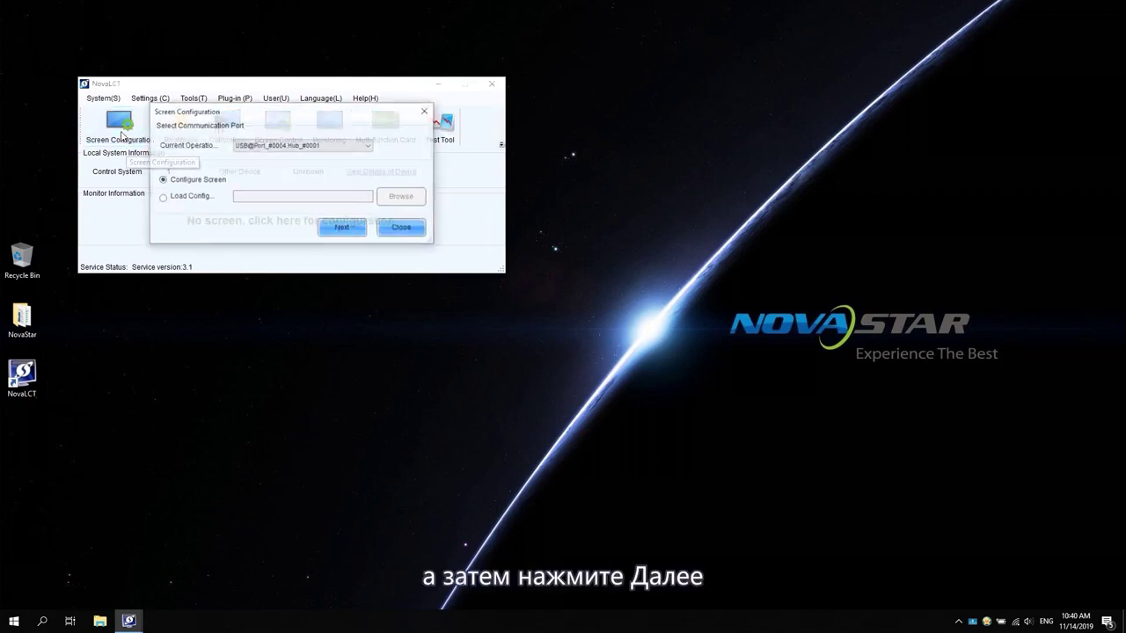
click(342, 229)
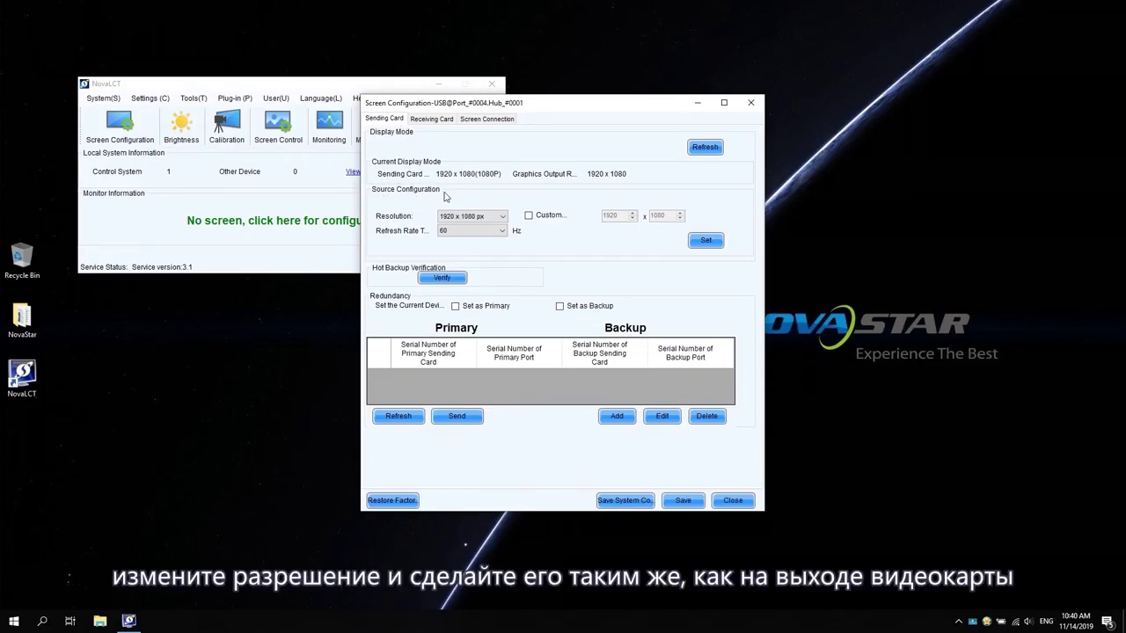
click(504, 217)
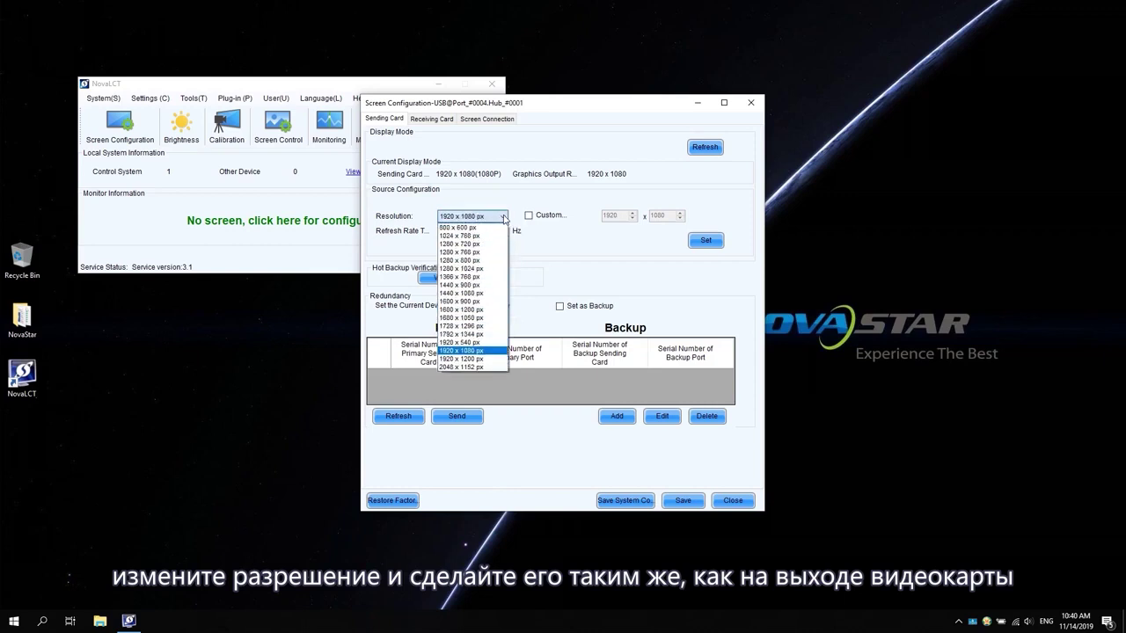
click(493, 351)
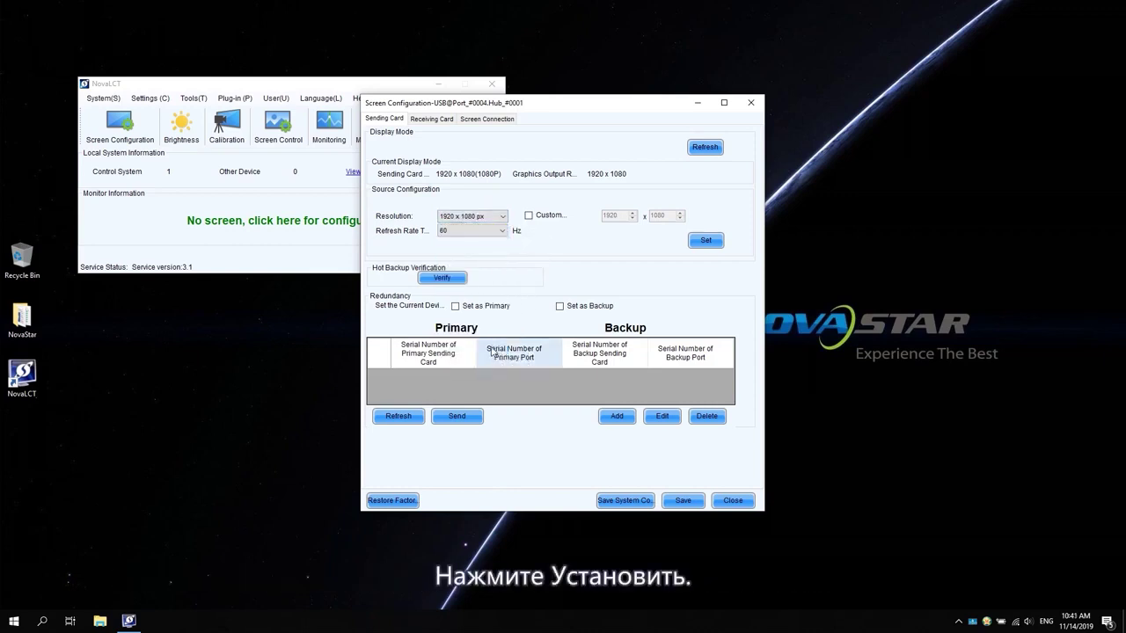
click(707, 241)
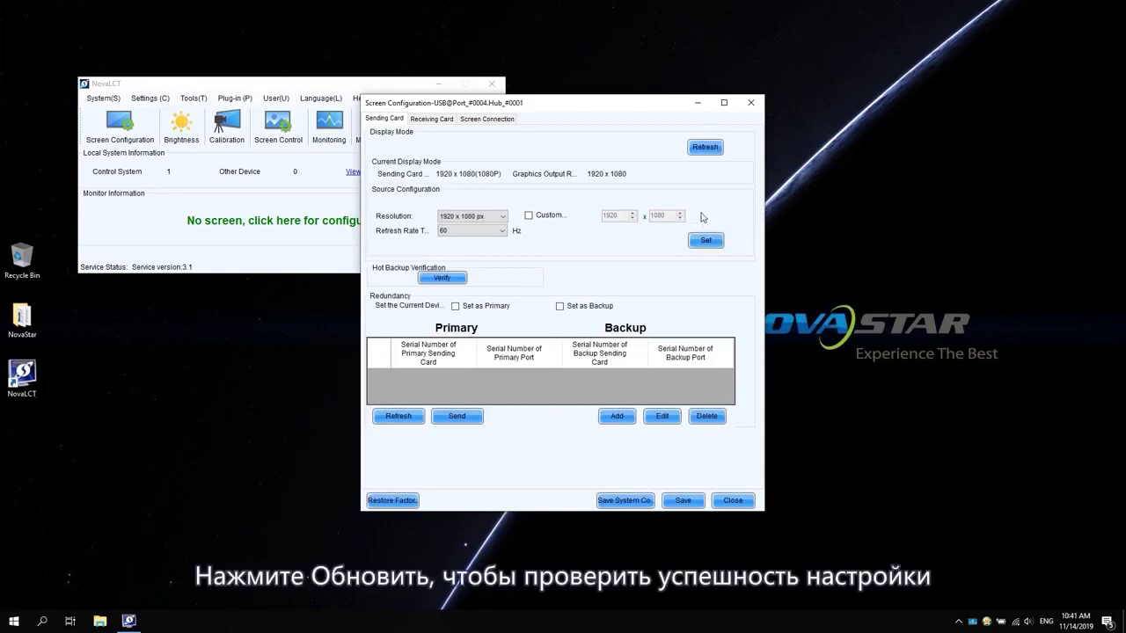
click(707, 150)
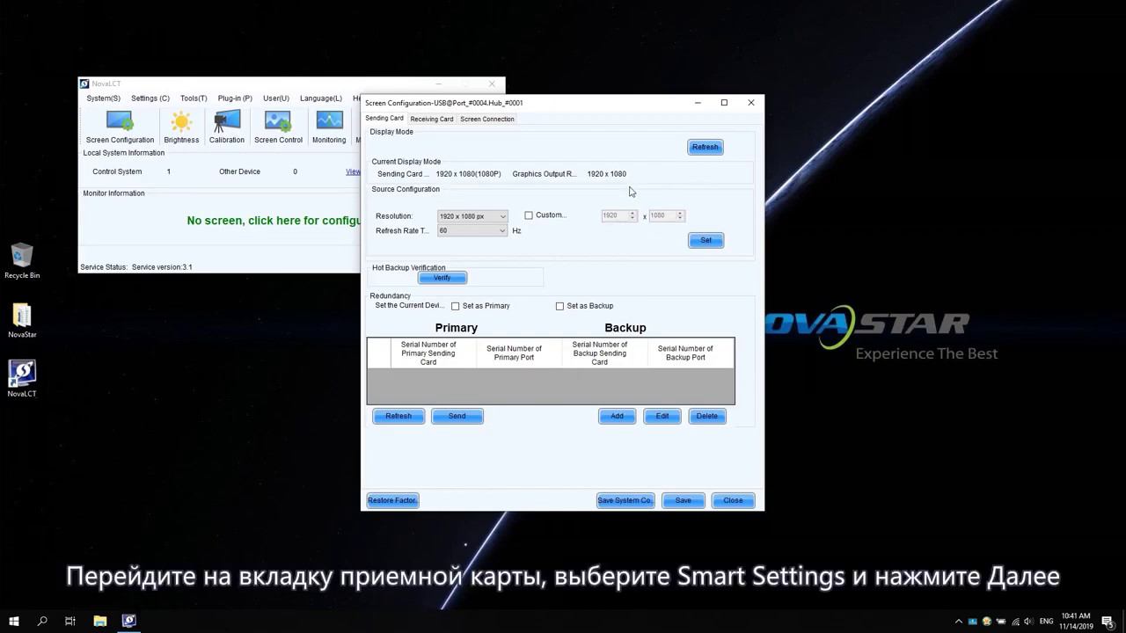
Start Receiving Card Smart Settings with Option 1 and pick Common Chip as the chip type.
click(433, 120)
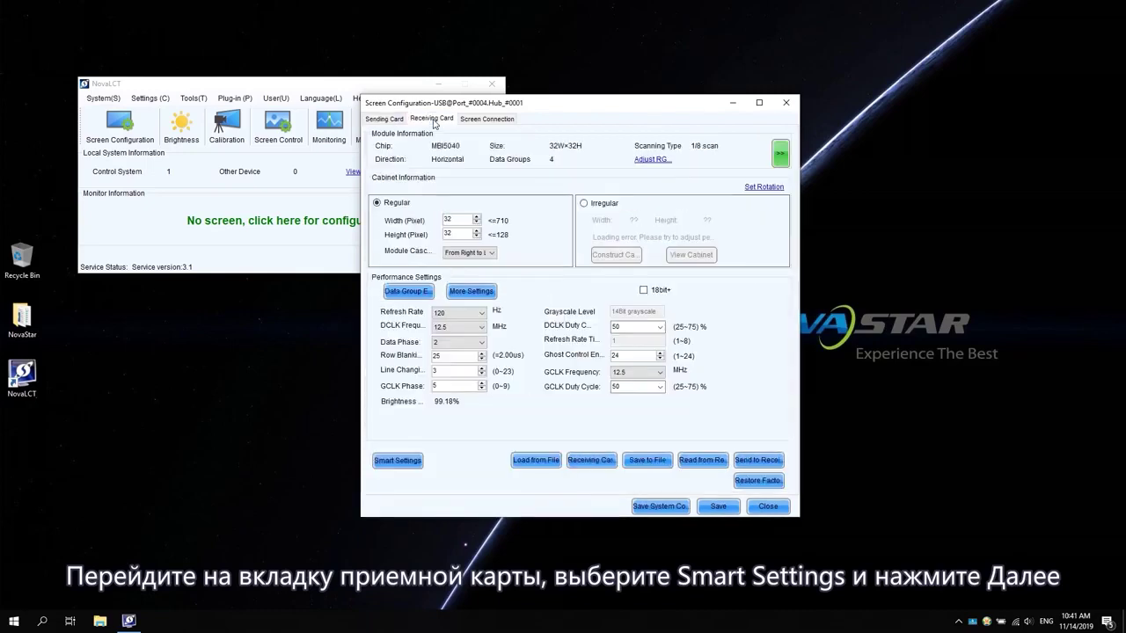
click(394, 466)
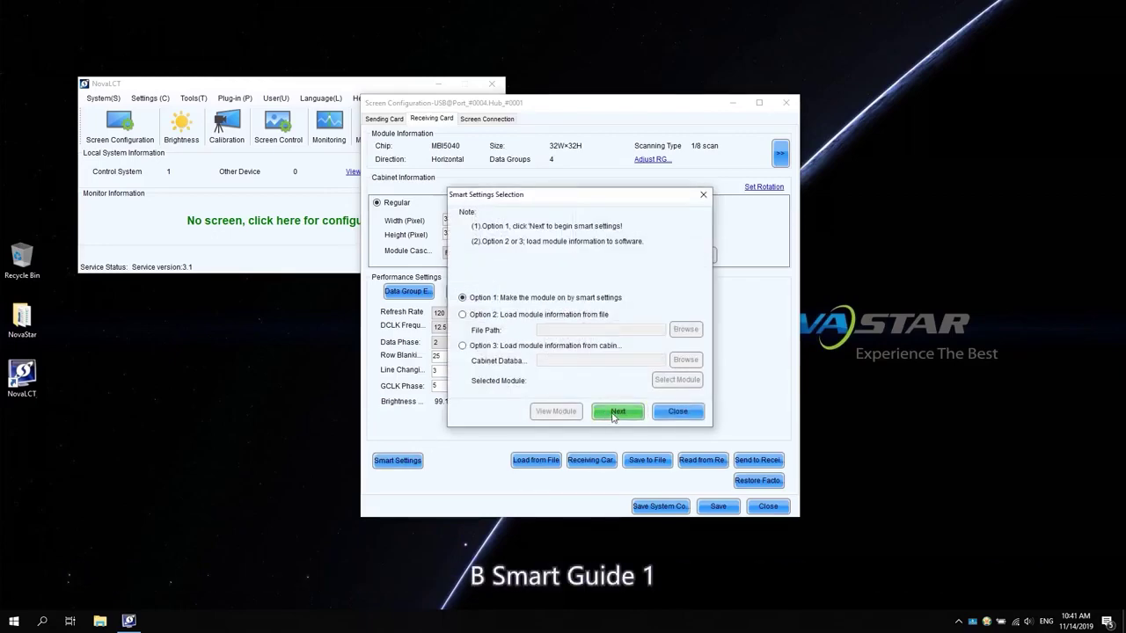
click(614, 413)
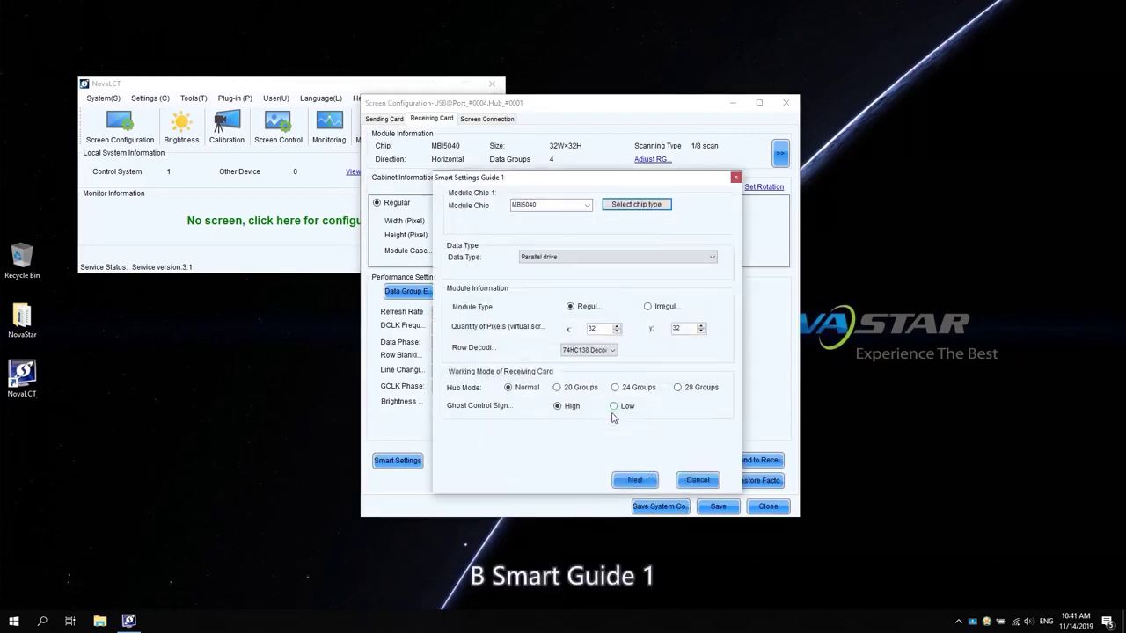
click(631, 212)
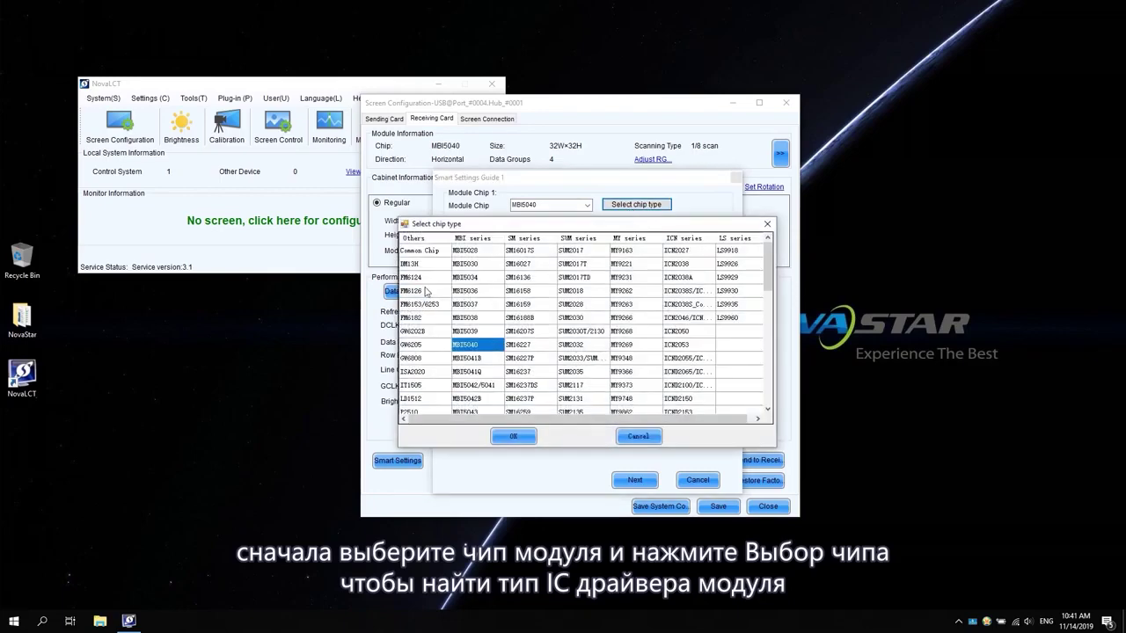
scroll(600, 341, down, 1)
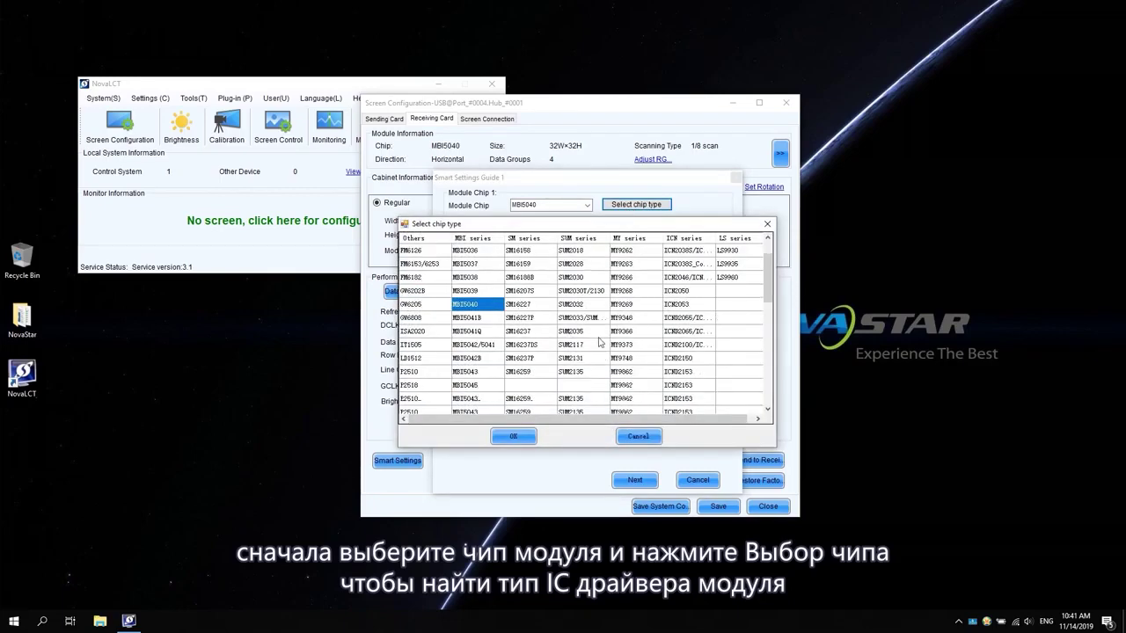
scroll(600, 341, down, 1)
scroll(600, 341, down, 1)
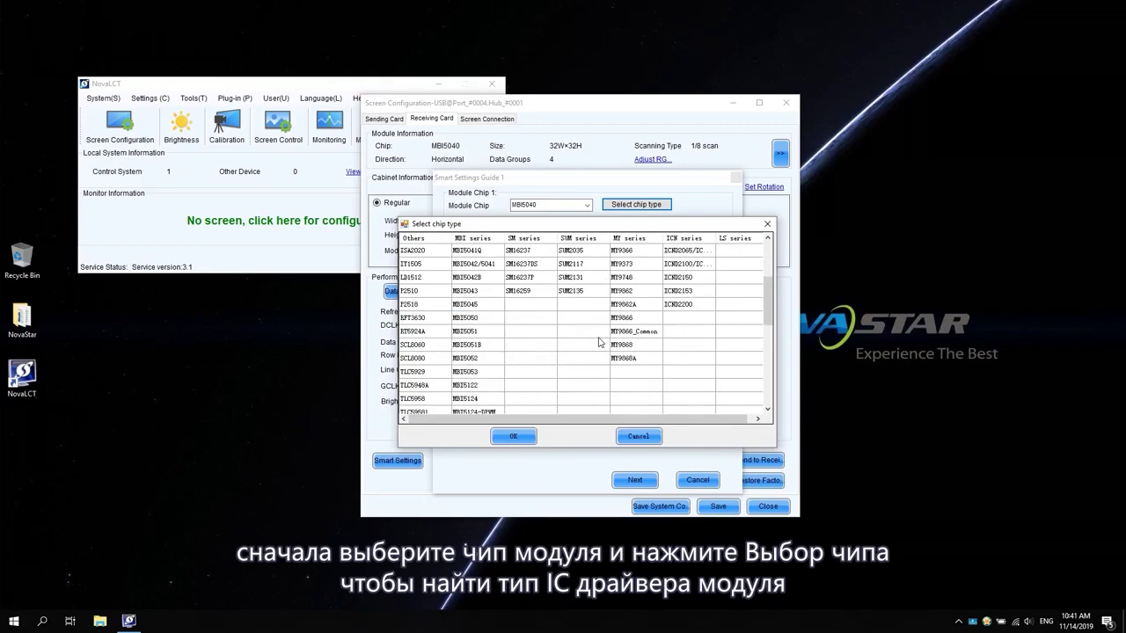
scroll(600, 342, up, 3)
click(427, 251)
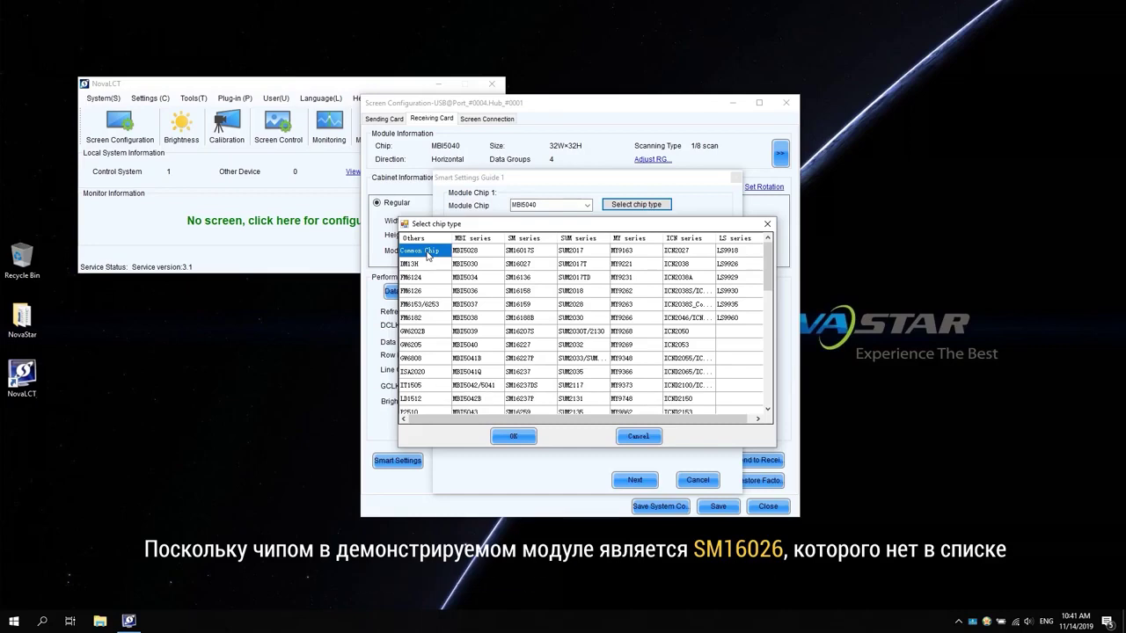
Confirm Common Chip, keep Parallel drive, and change the module pixel width from 32 to 64.
click(517, 437)
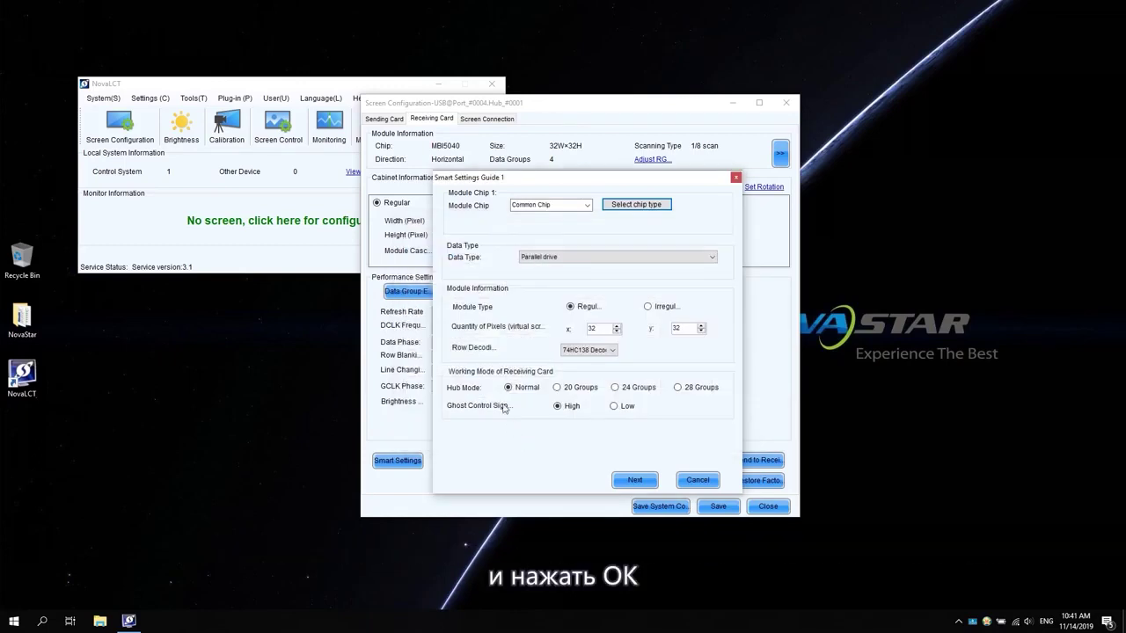
click(713, 257)
click(616, 271)
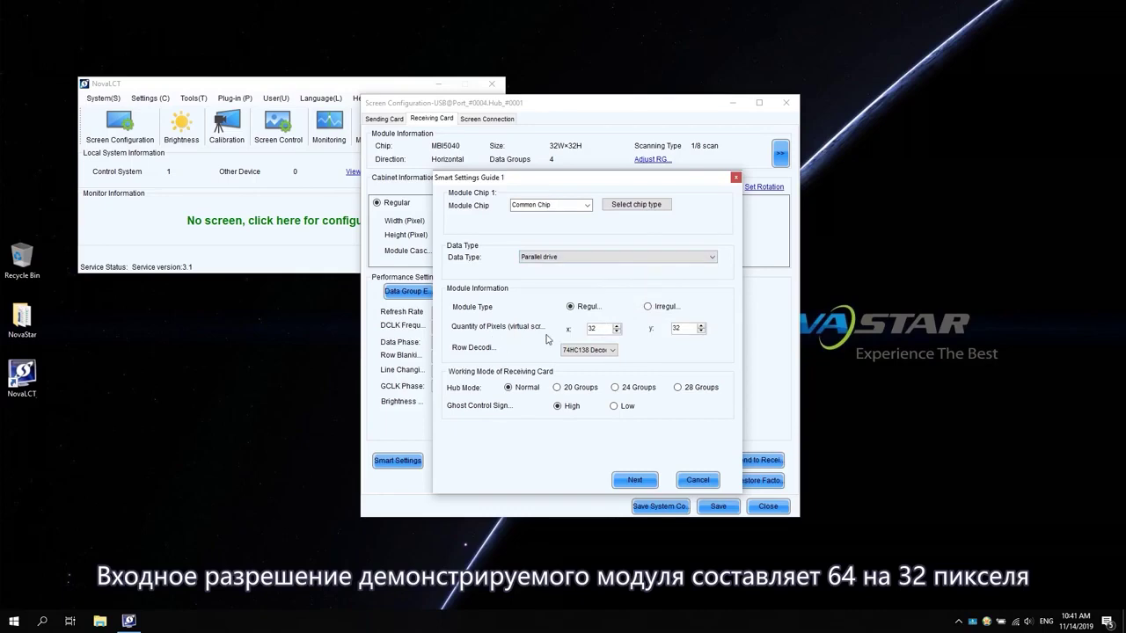
drag(604, 328, 576, 328)
text(64)
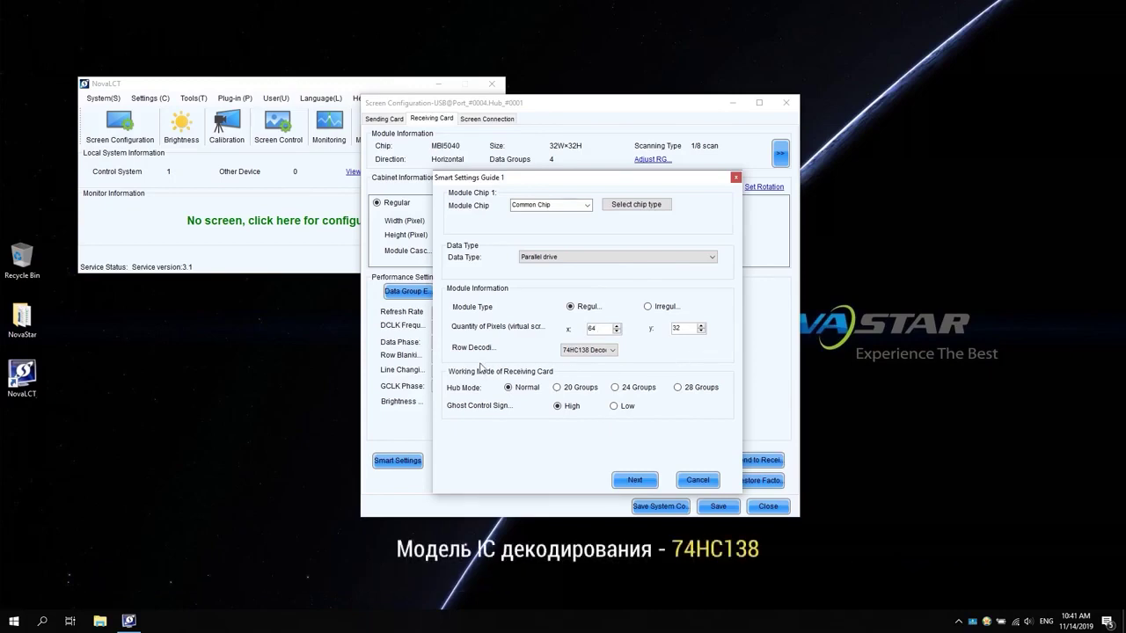
Set row decoding to 74HC138 Decoding and submit Smart Settings Guide 1.
click(610, 351)
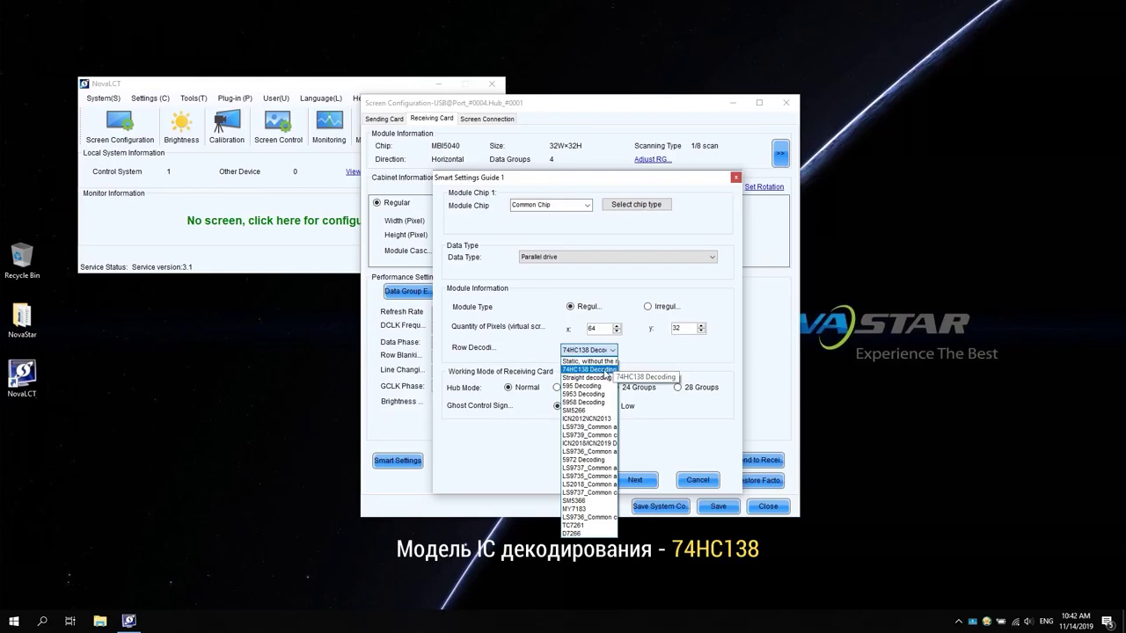
click(605, 369)
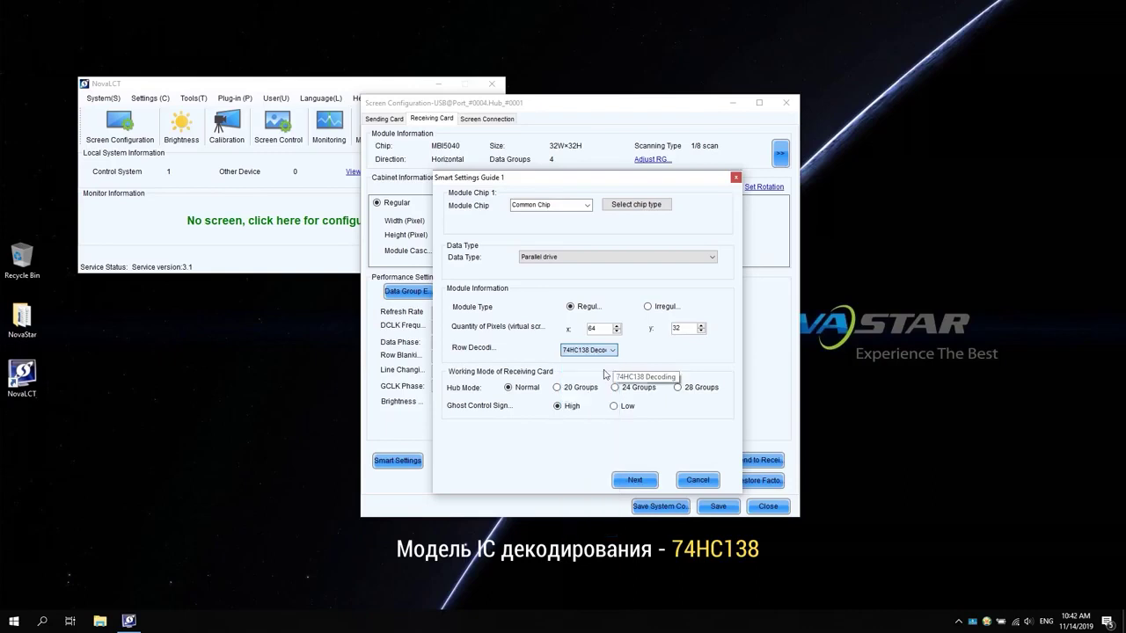
click(635, 480)
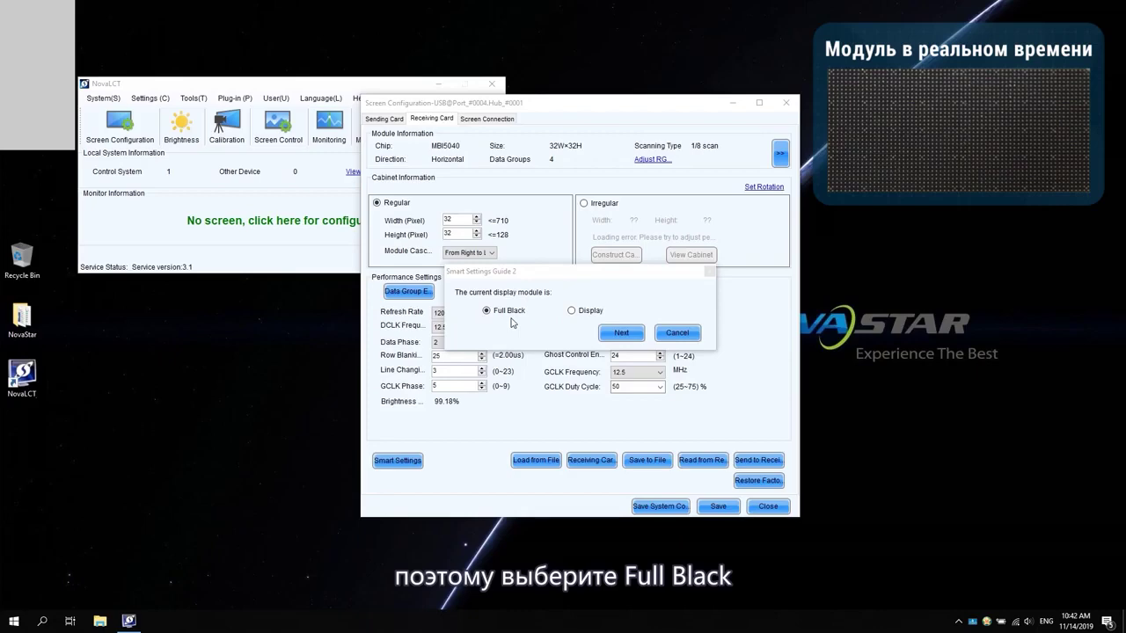
Report the module's current display as Full Black and continue.
click(616, 333)
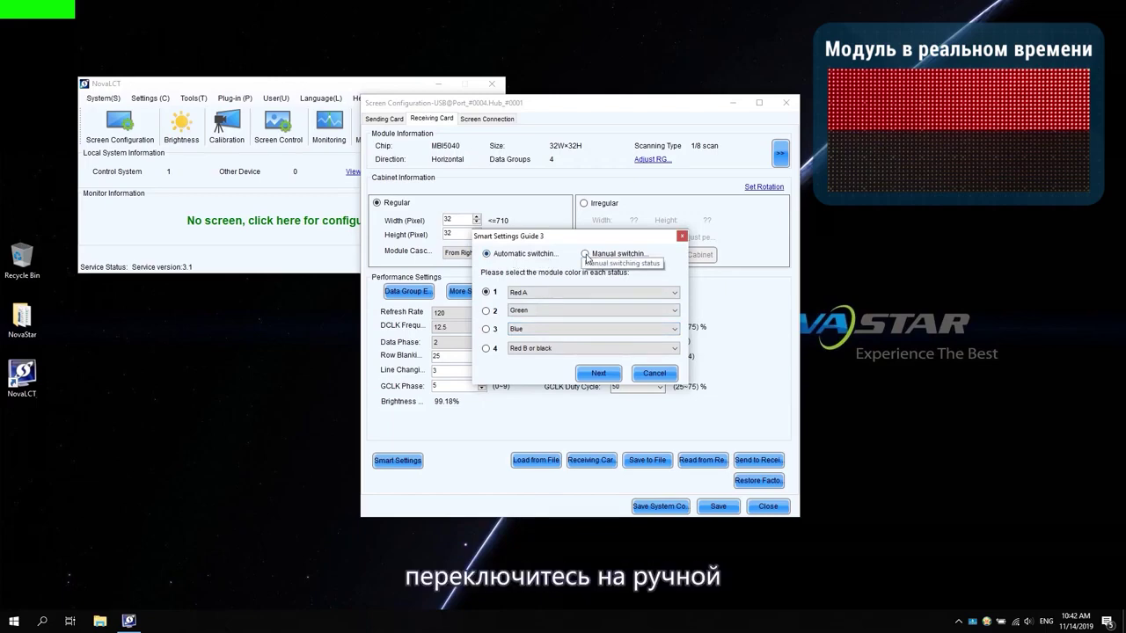
Use manual switching, match status 1 to Red A and status 2 to Green, and continue.
click(585, 254)
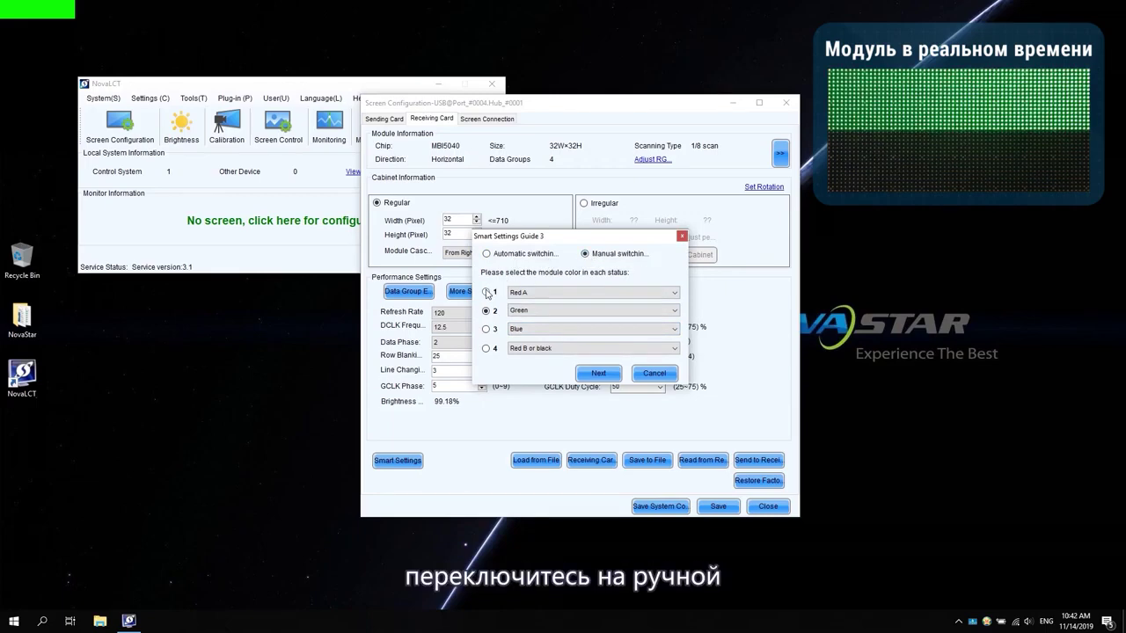
click(486, 293)
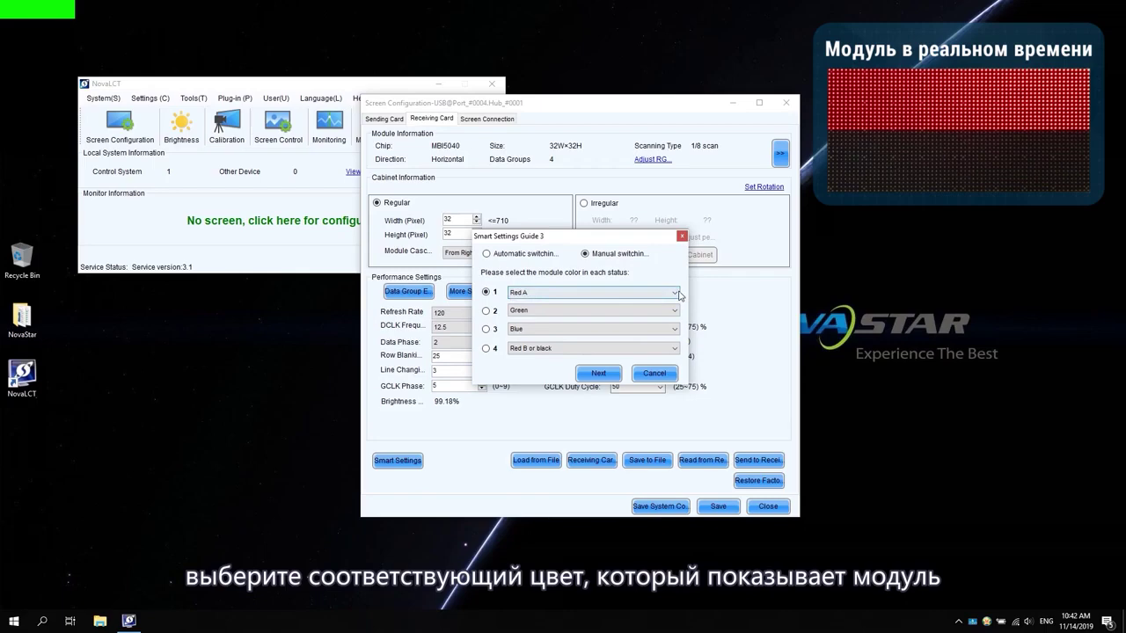
click(675, 293)
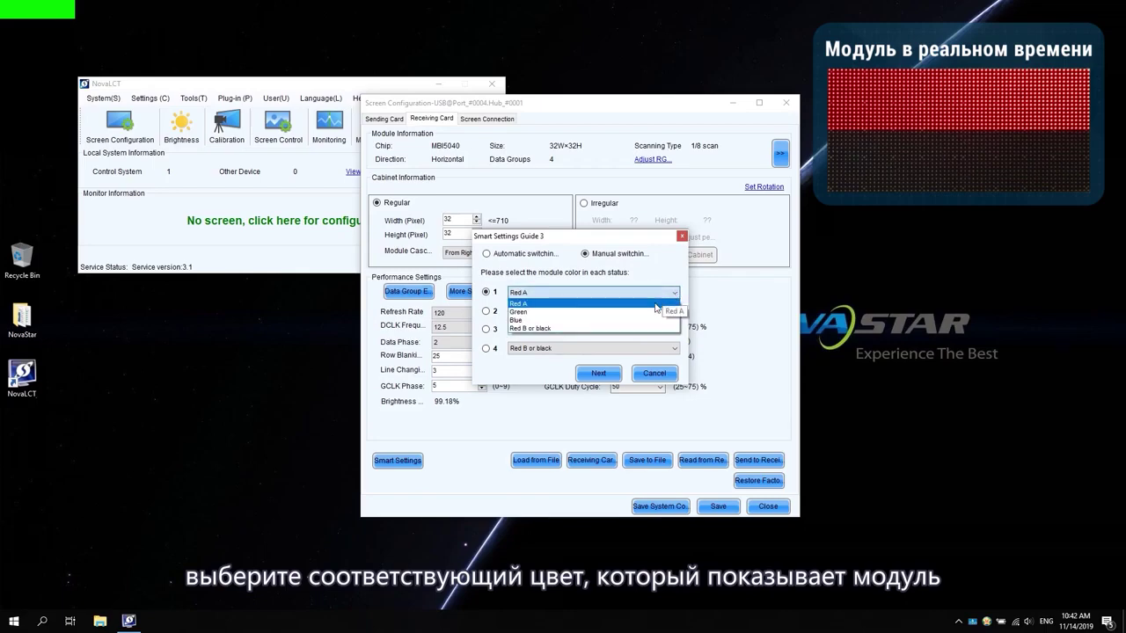
click(656, 306)
click(487, 310)
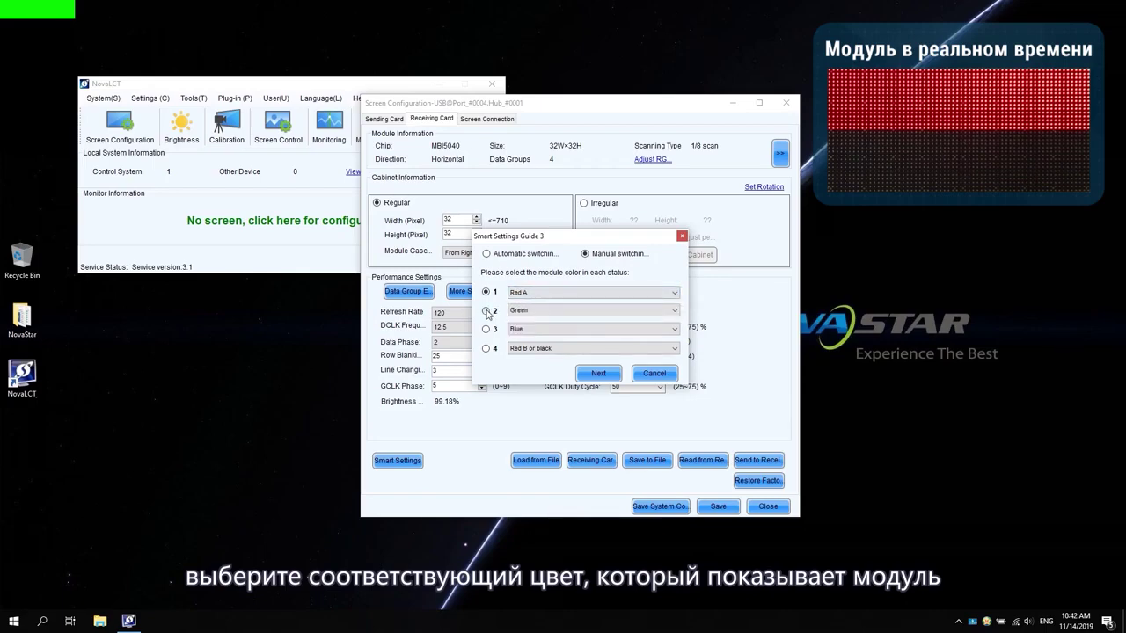
click(598, 310)
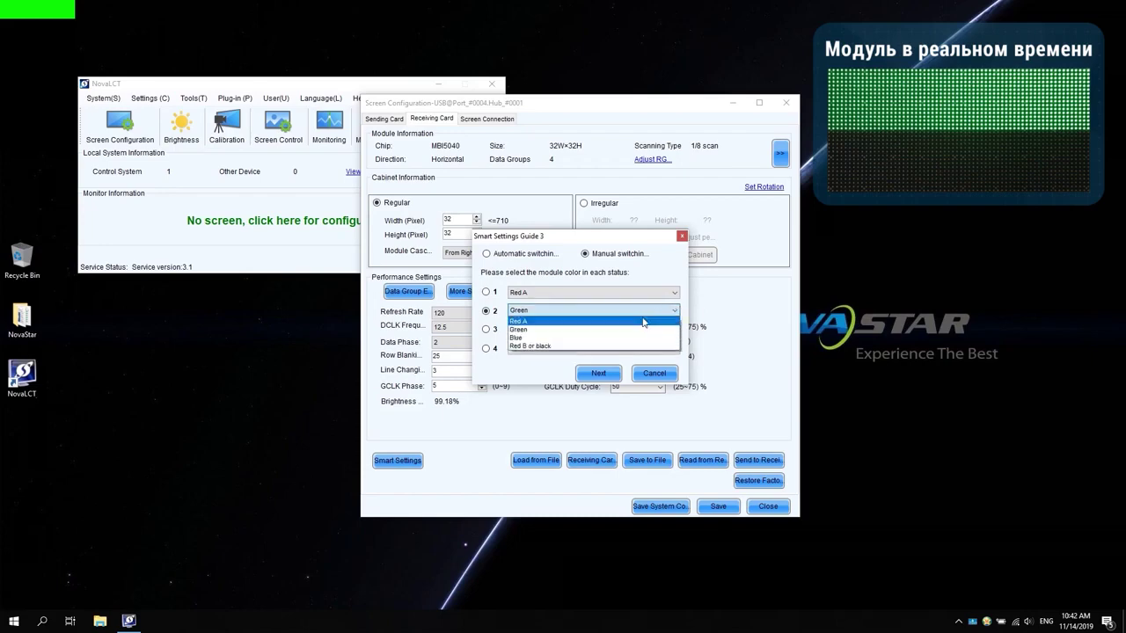
click(621, 331)
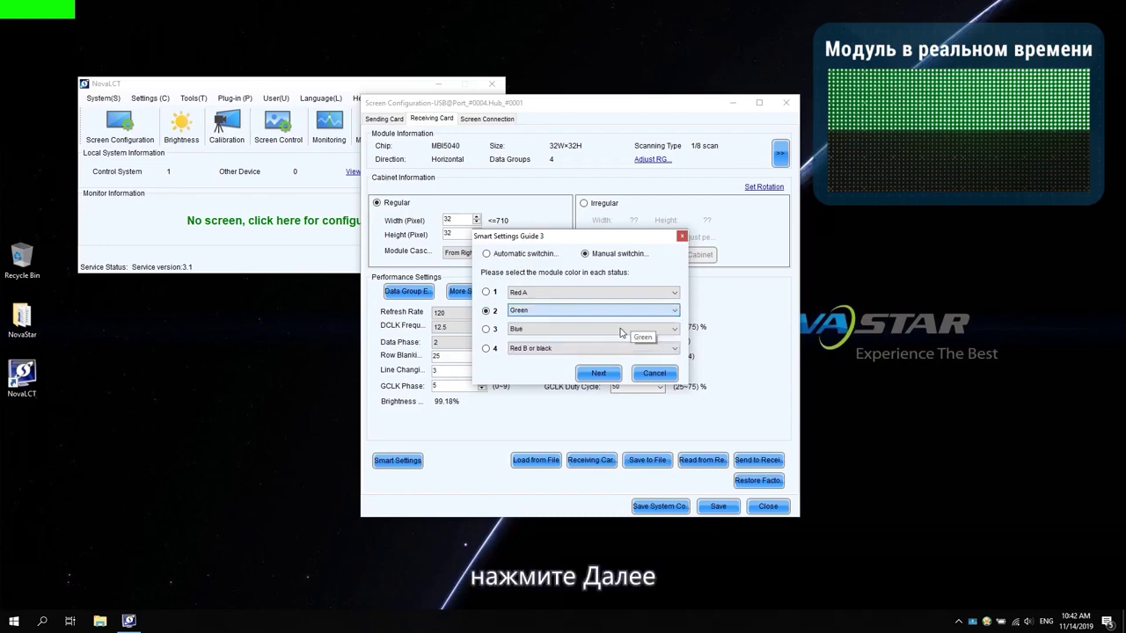
click(599, 372)
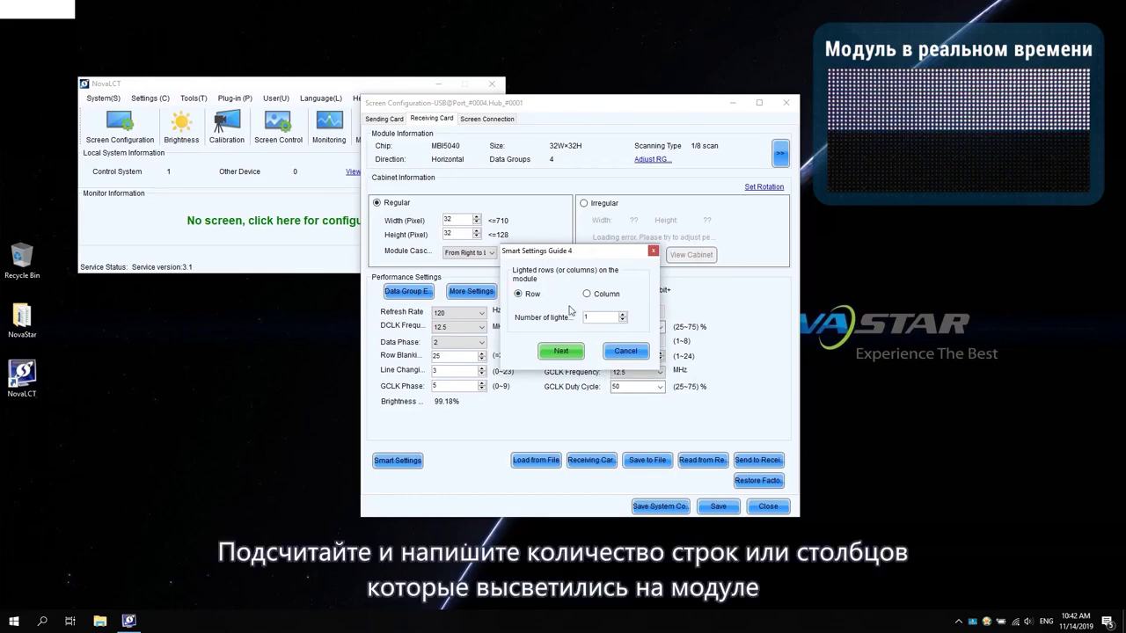
Enter 16 as the number of lighted rows, counted by row.
double_click(585, 317)
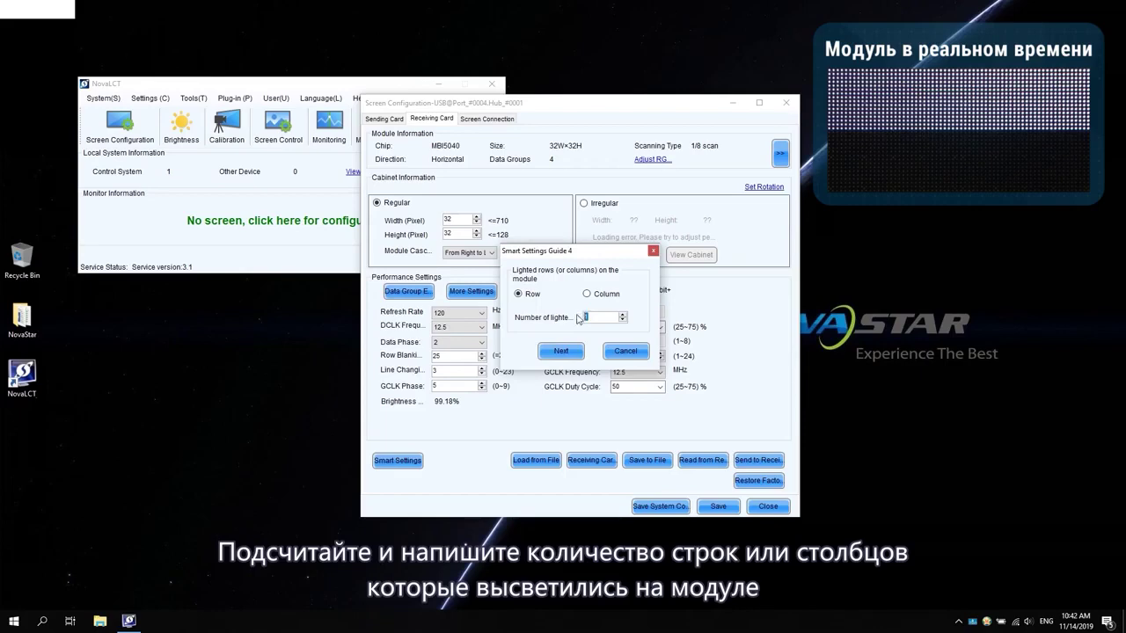
text(16)
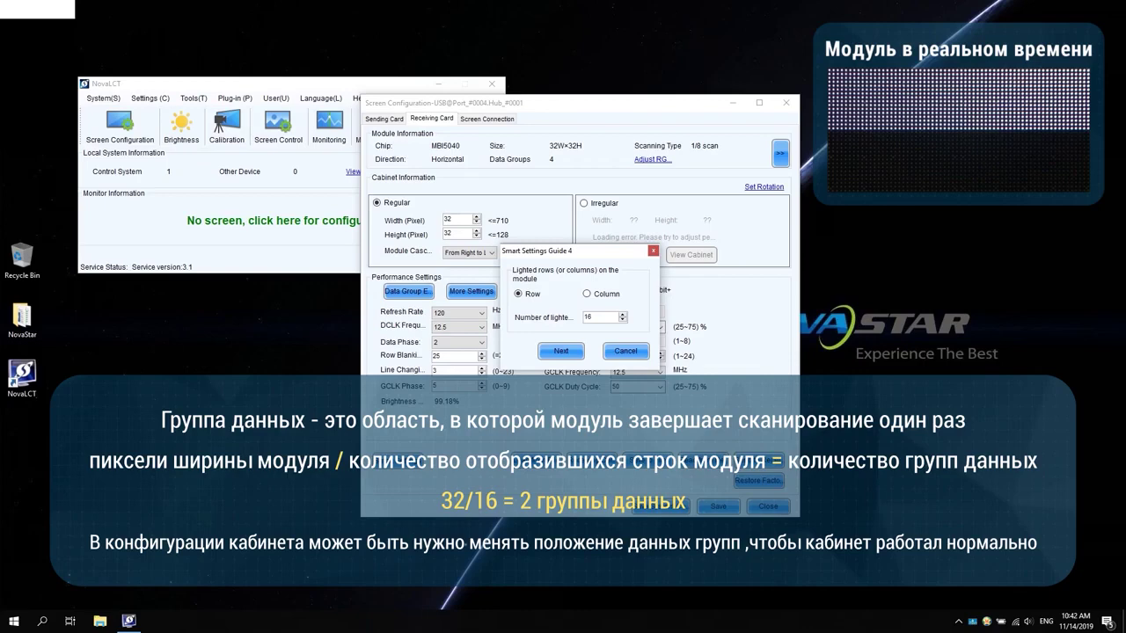
Accept 16 lighted rows and a quantity of 1 to reach the Guide 9 grid.
click(559, 350)
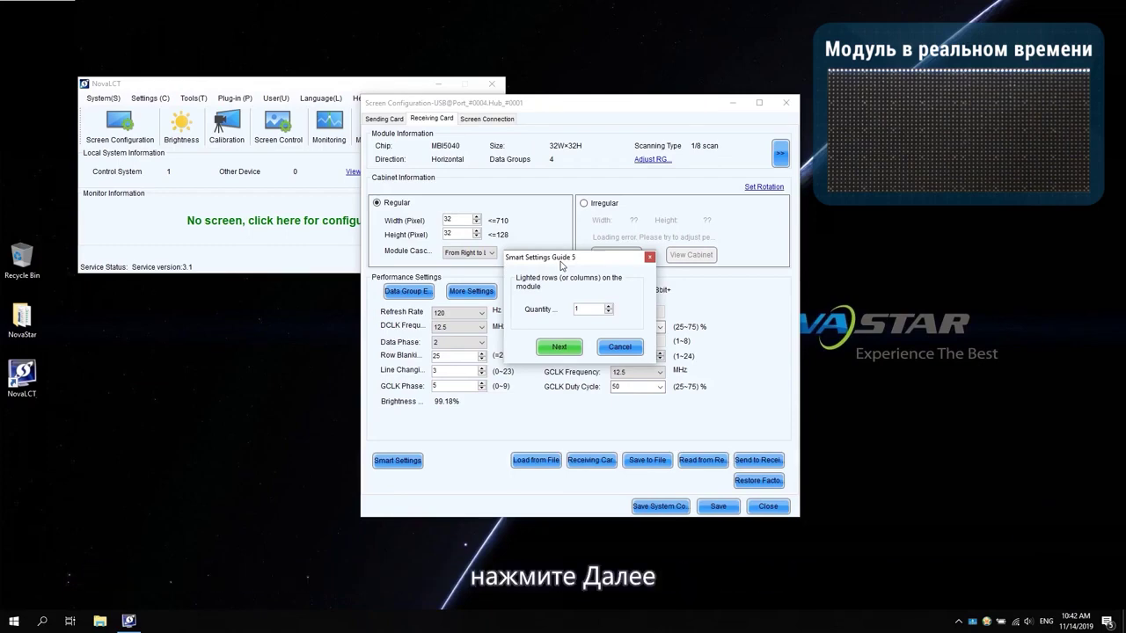
click(556, 345)
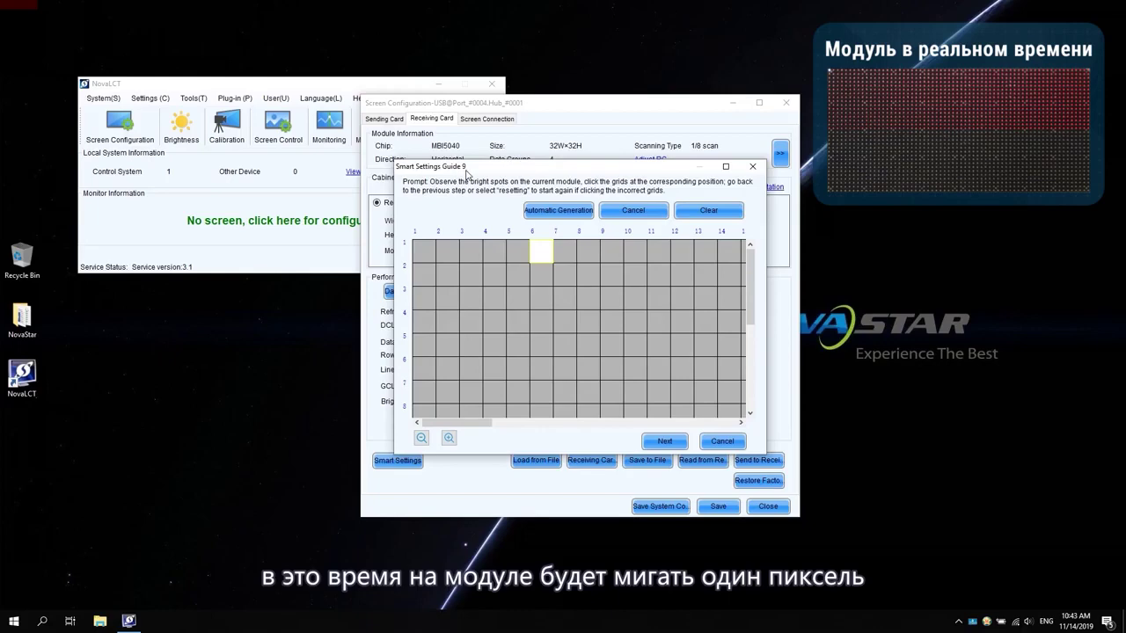
Trace row 1's first five lit pixels, then auto-generate the rest of the row.
click(427, 249)
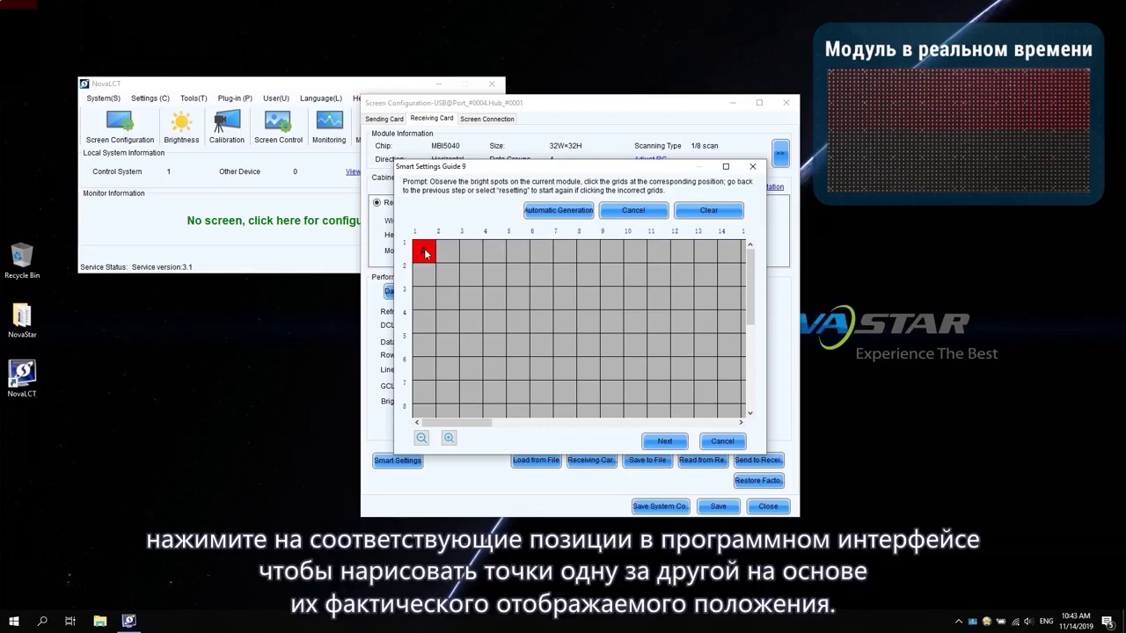
click(447, 251)
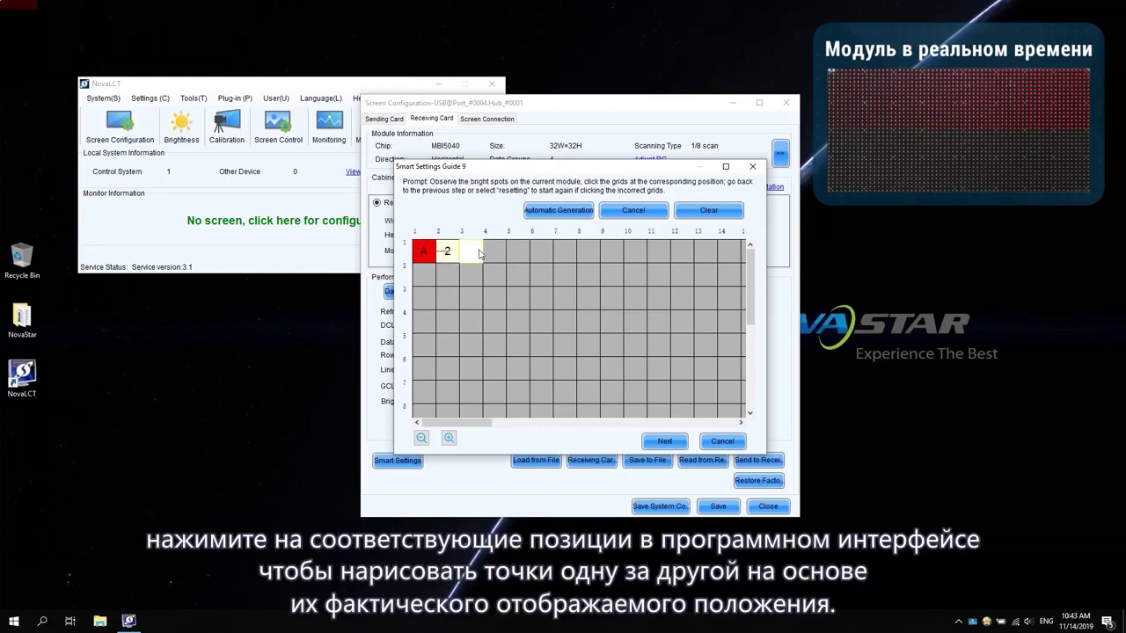
click(472, 251)
click(492, 253)
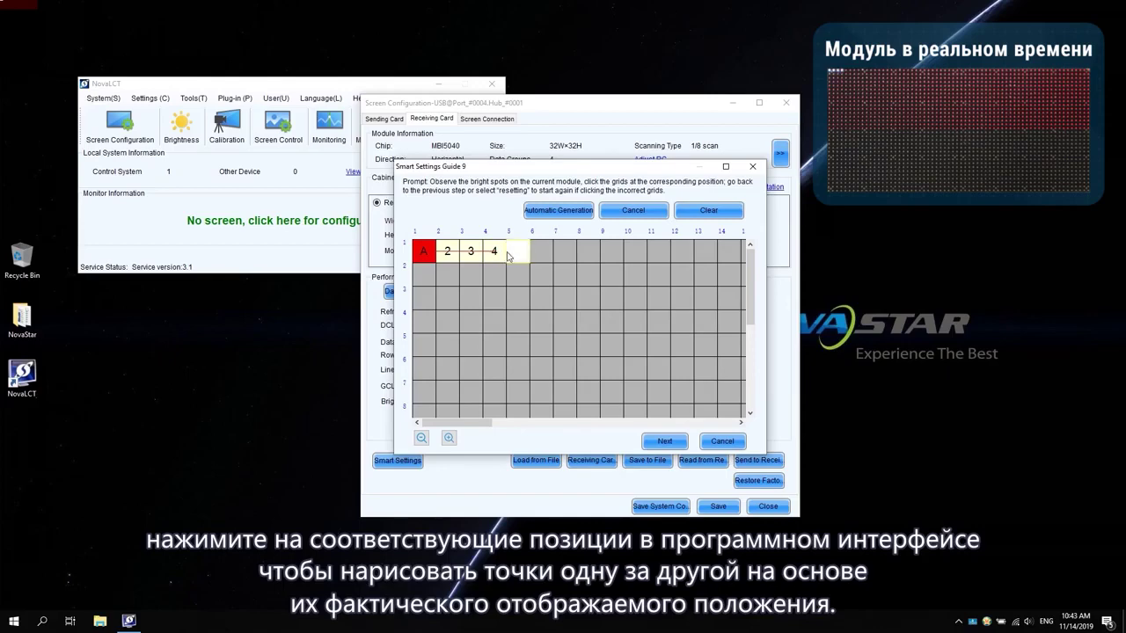
click(512, 254)
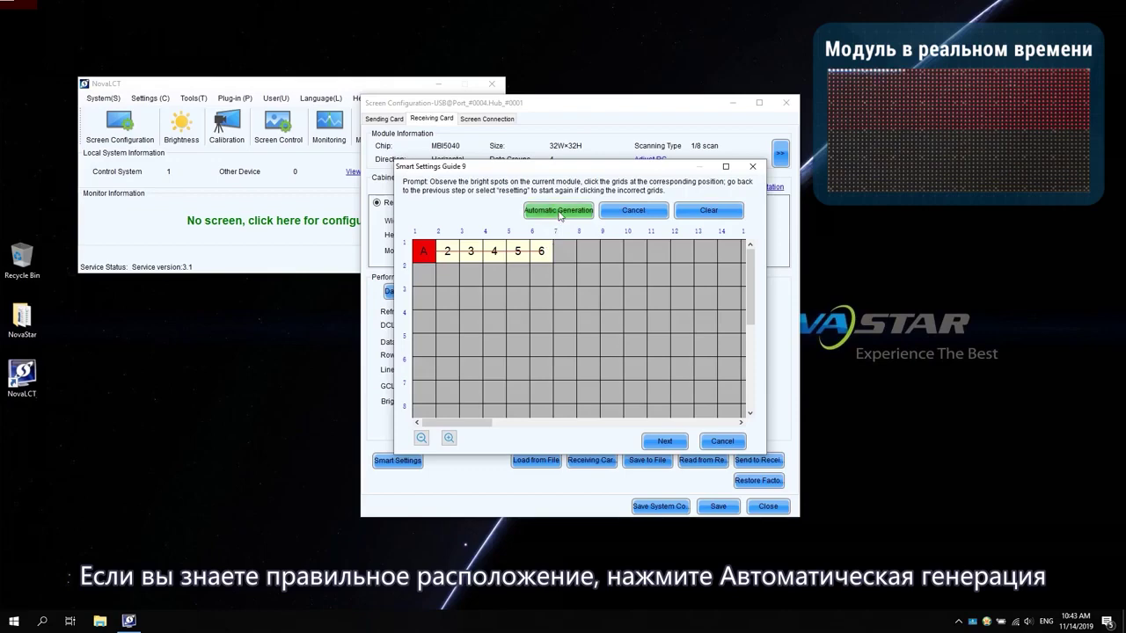
click(560, 213)
Mark column 1 downward from row 2 until the running line table completes.
click(426, 273)
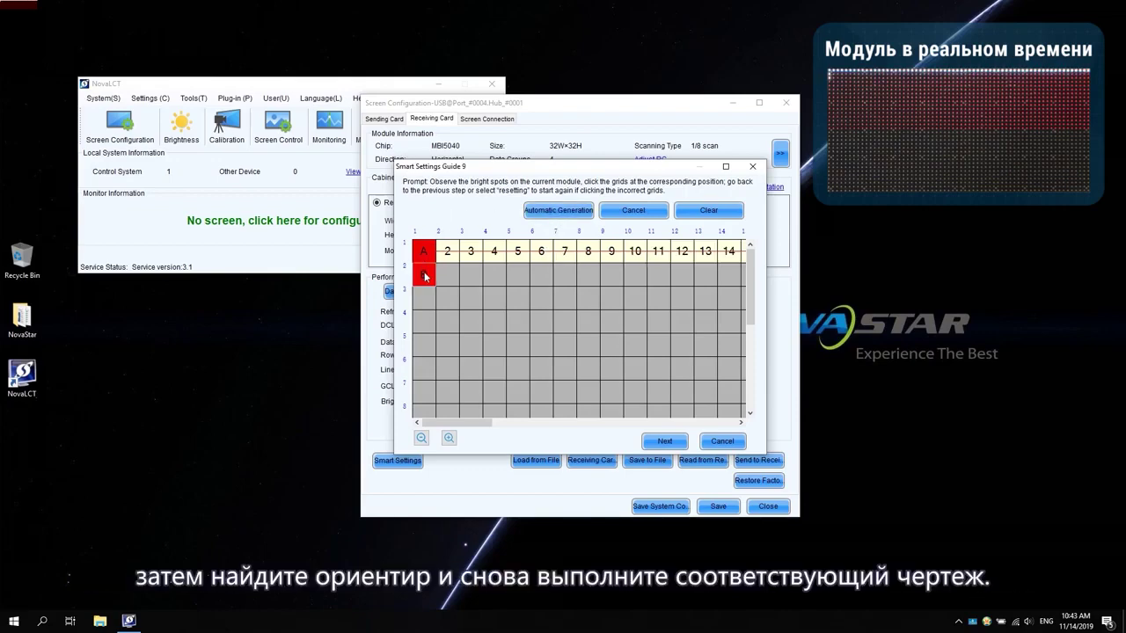
click(422, 299)
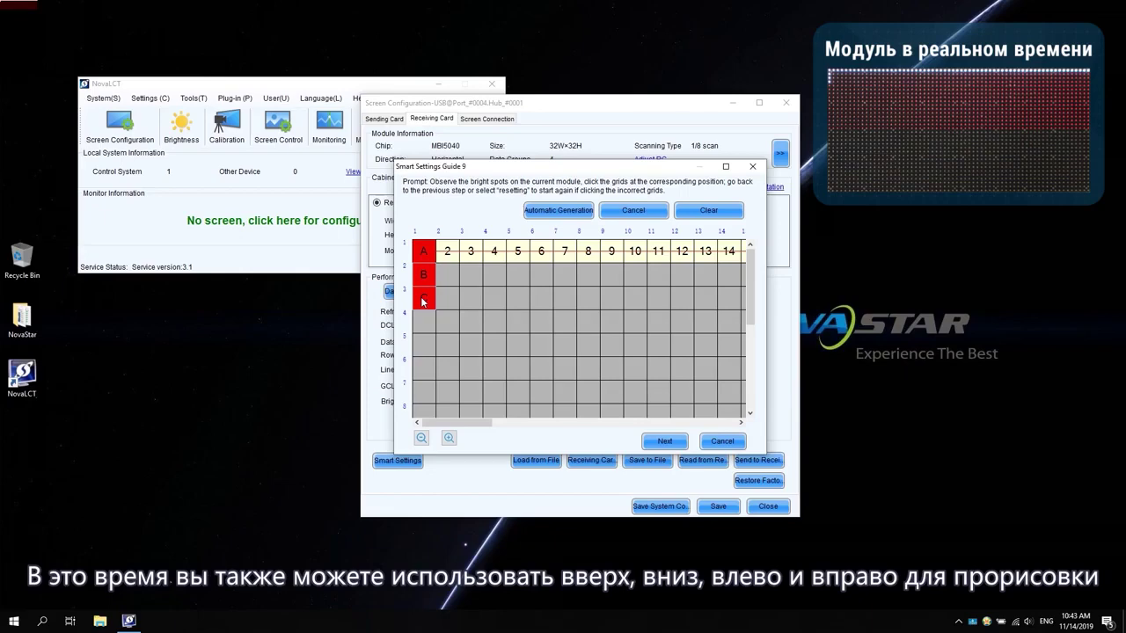
key(Down)
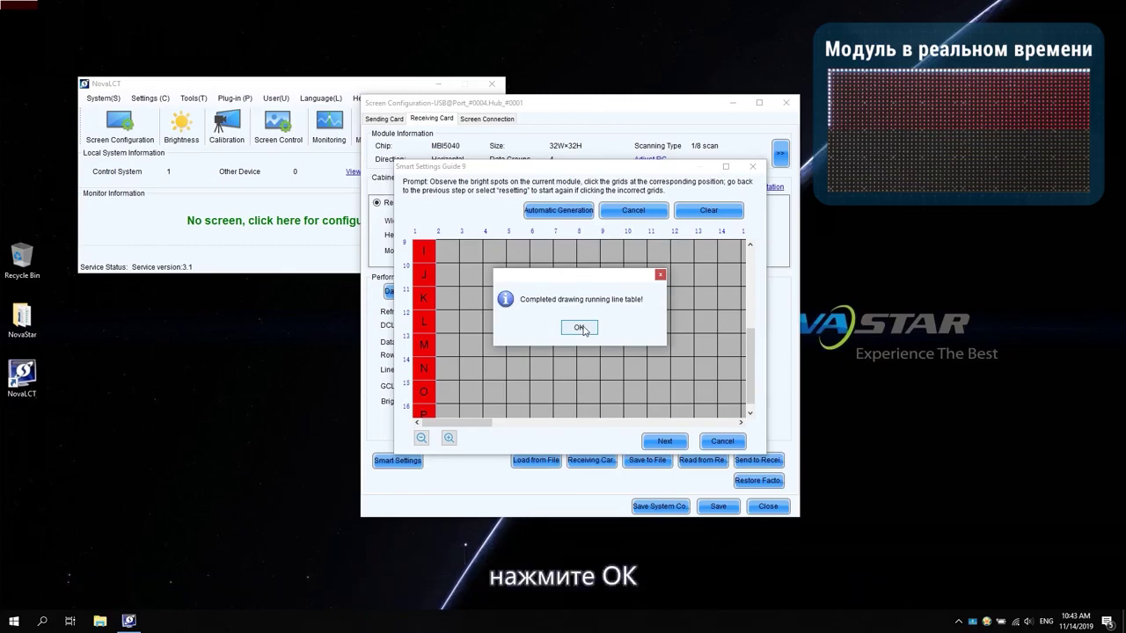
Finish the grid step, apply the smart settings and acknowledge the success message.
click(580, 328)
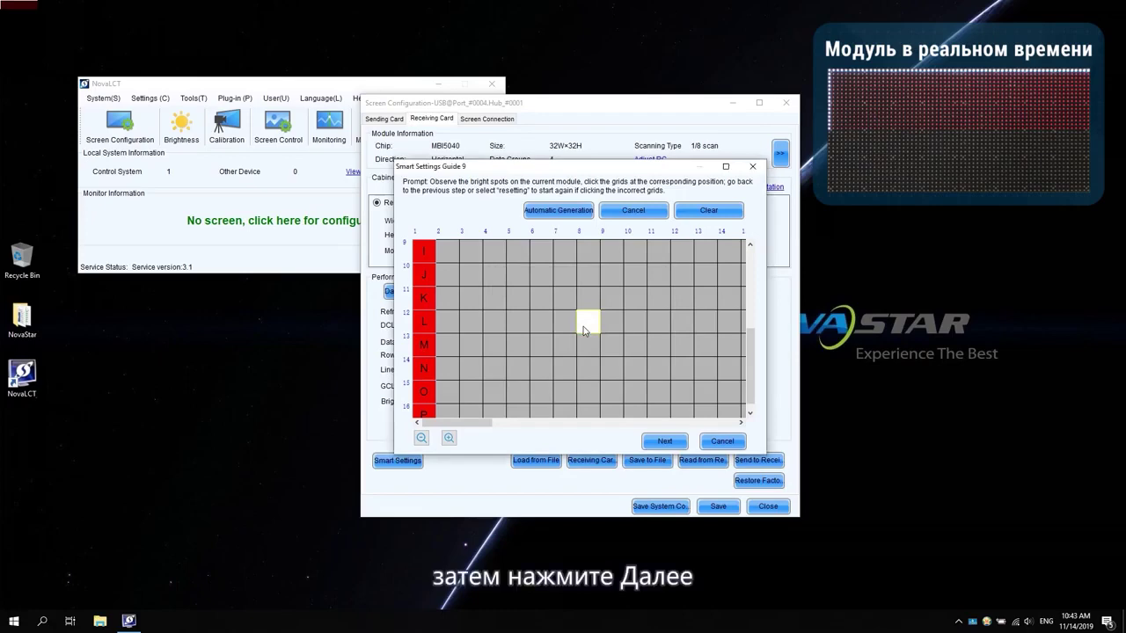
click(663, 441)
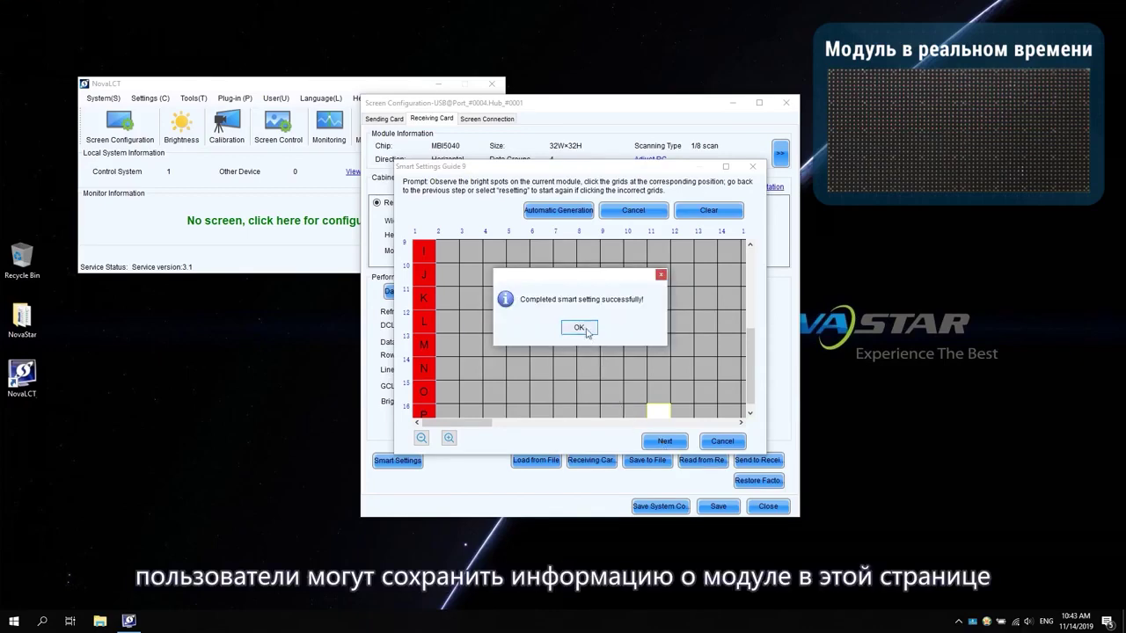
click(579, 327)
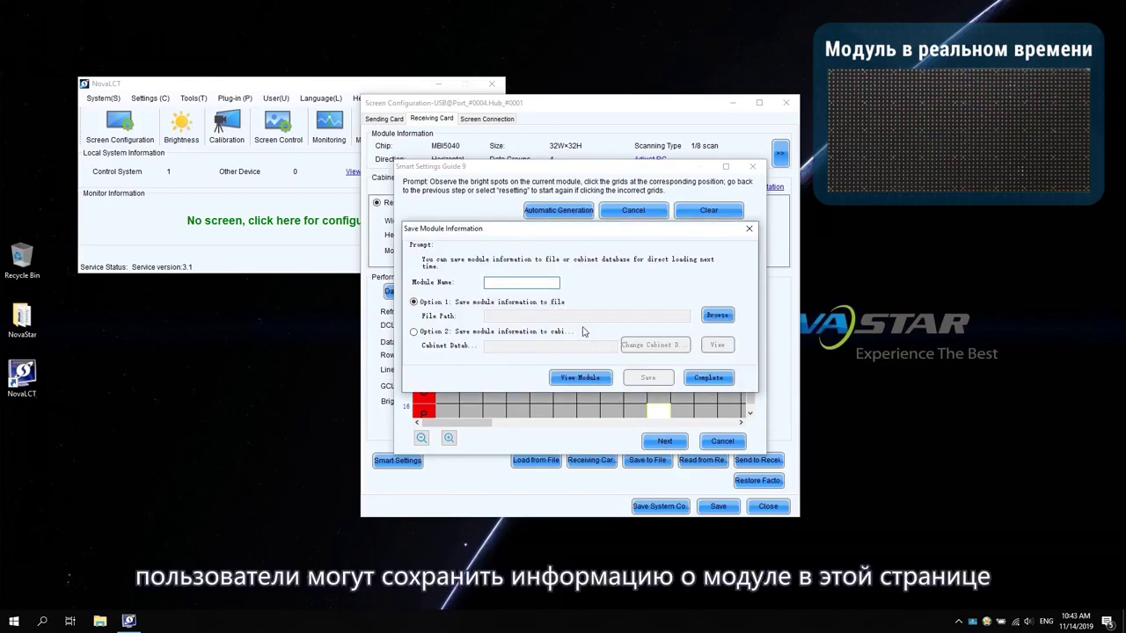
Save module configuration 'NovaStar' as NovaStar2.module in the NovaStar Course folder.
text(Nova)
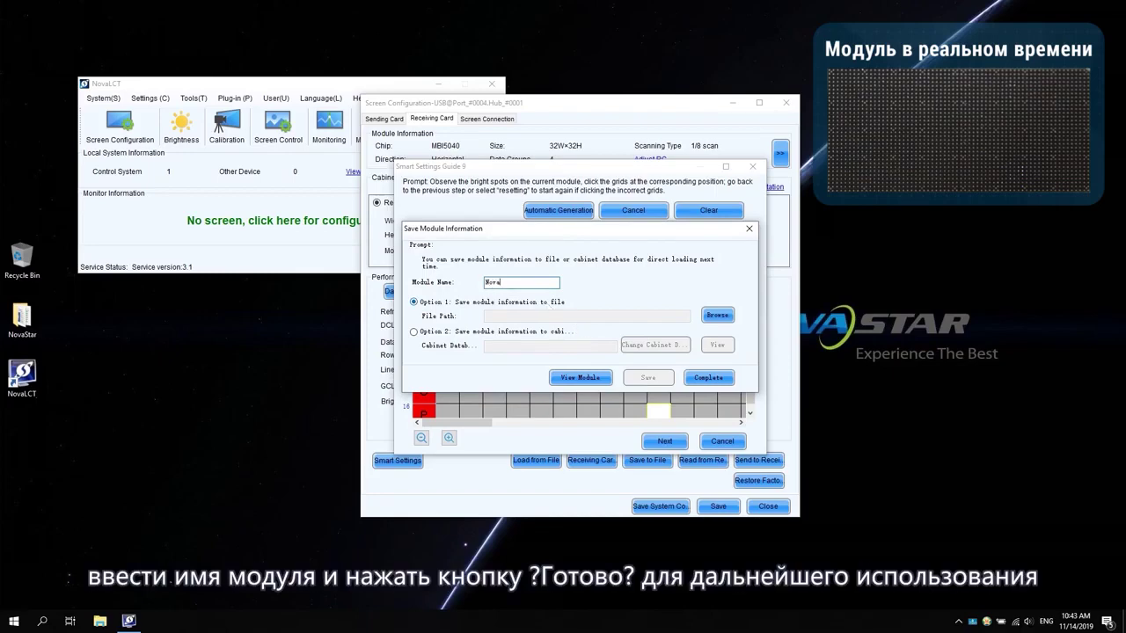
text(Star)
click(715, 315)
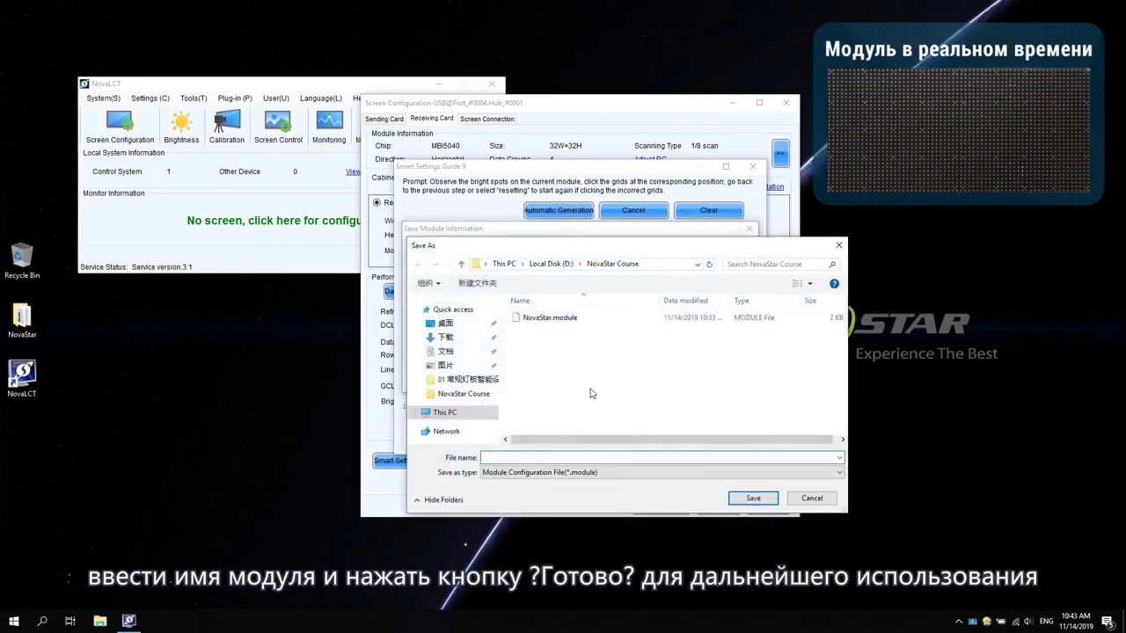
click(528, 457)
text(NovaStar2)
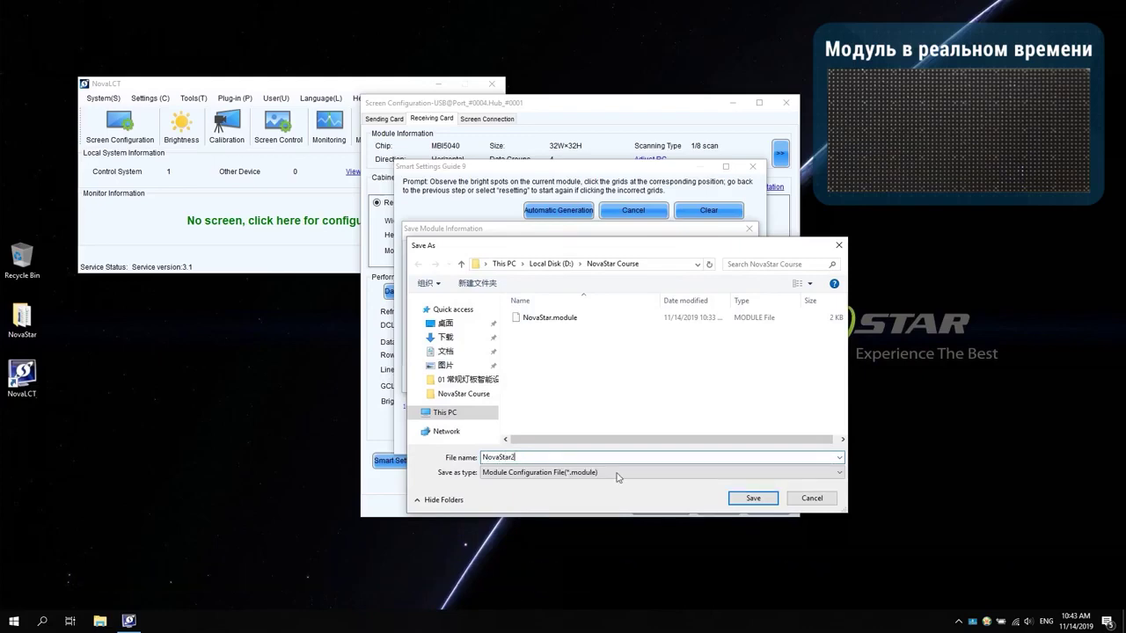
click(750, 498)
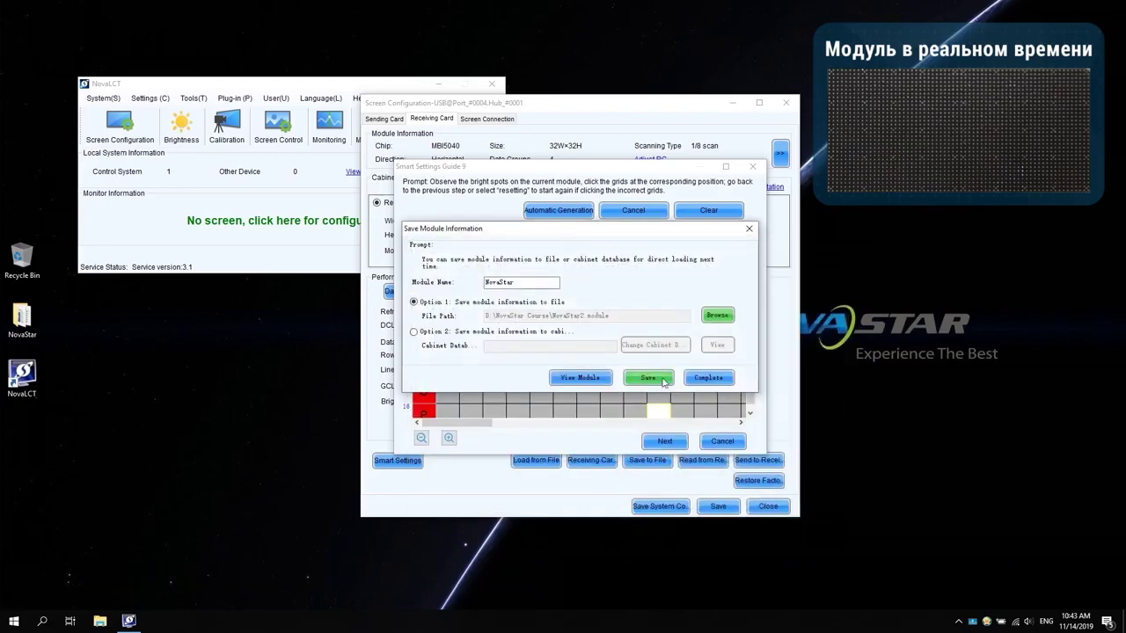
click(663, 380)
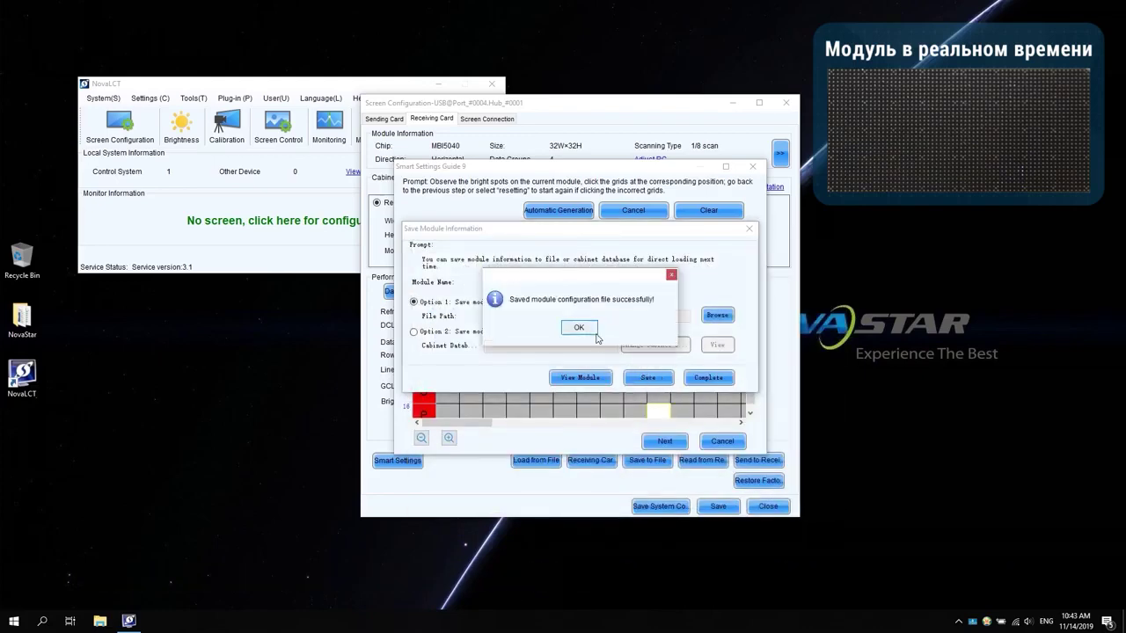
click(594, 334)
Close the Save Module Information window, returning to the completed Smart Settings grid.
click(701, 380)
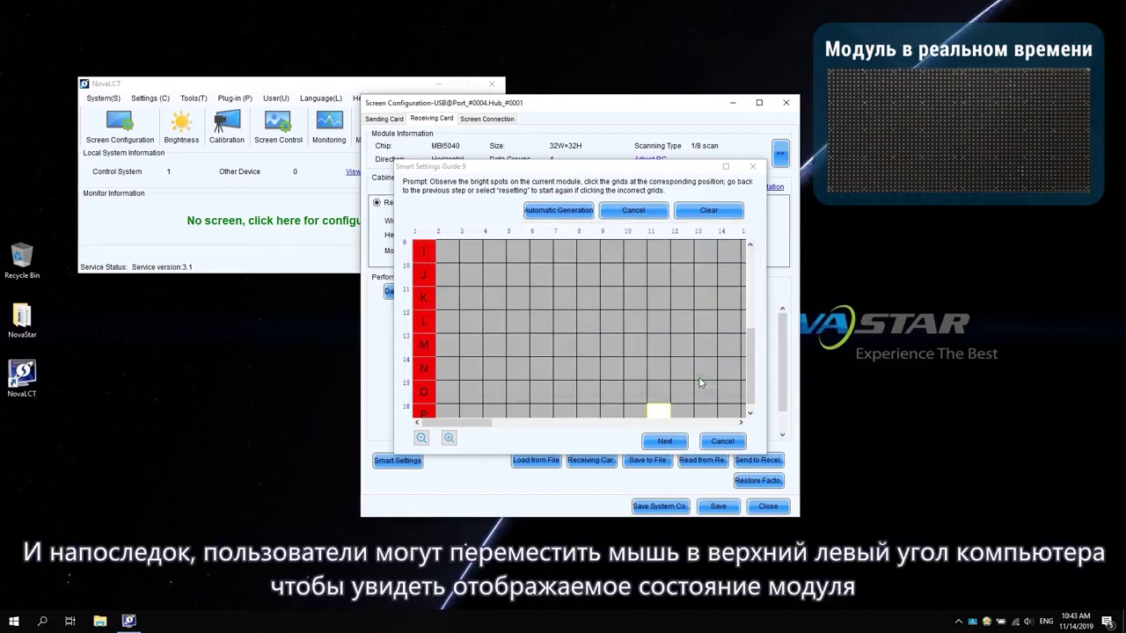